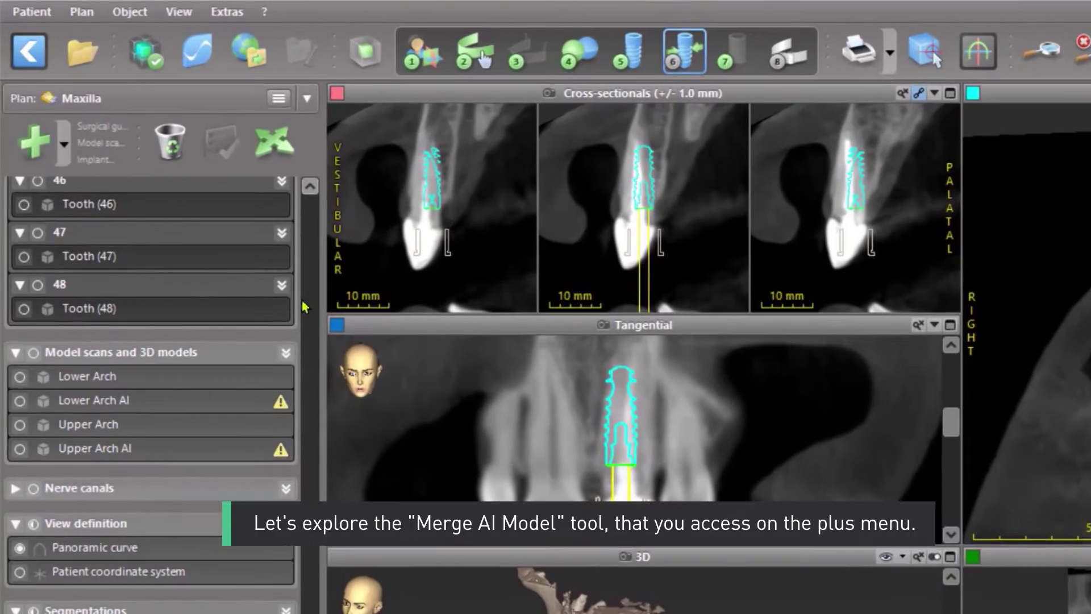
# Step: Open the Create merged AI model dialog from the add-object list and maximize it
pyautogui.click(65, 147)
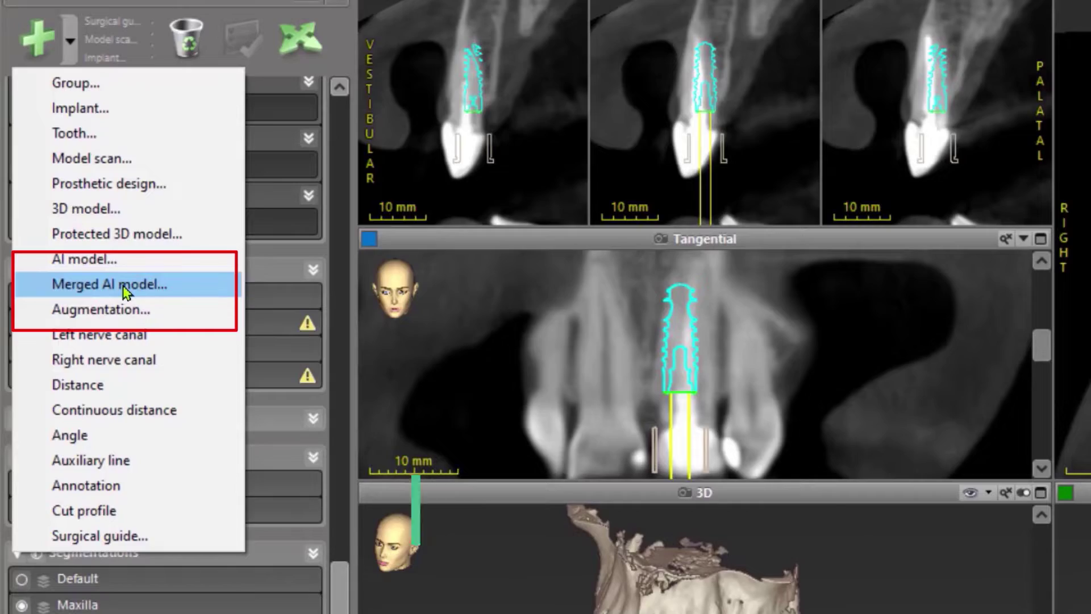
pyautogui.click(125, 291)
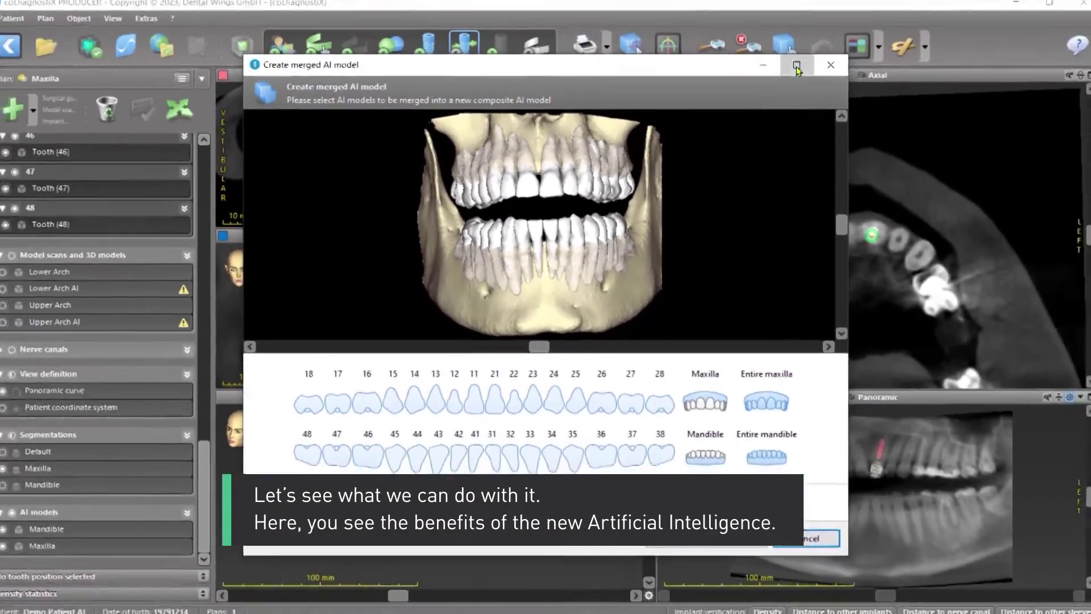
pyautogui.click(855, 7)
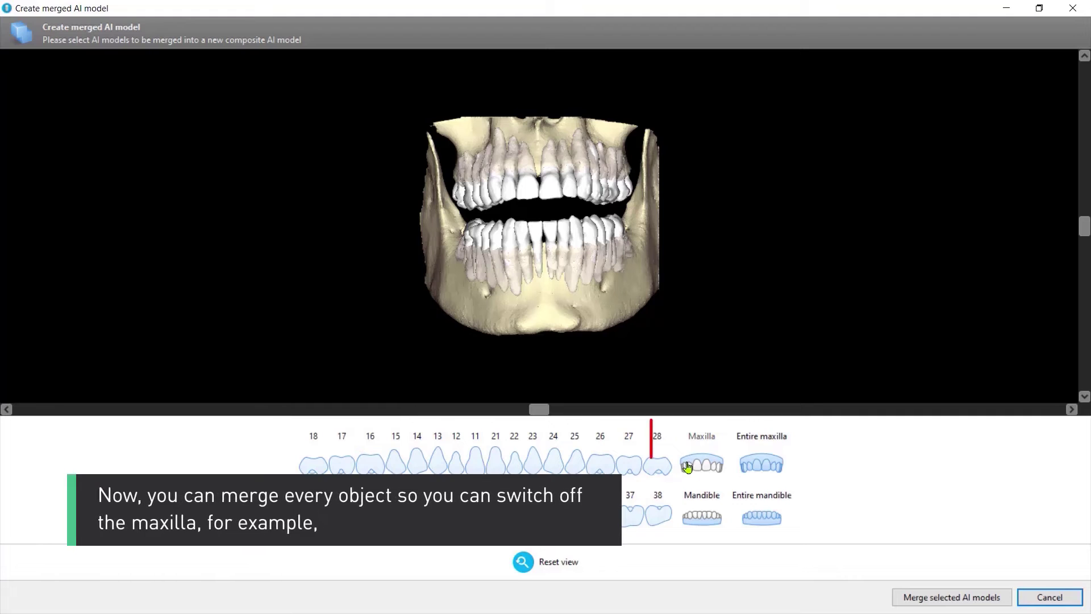
# Step: Select only upper teeth 18–28 for merging, excluding the mandible and the maxilla bone
pyautogui.click(764, 466)
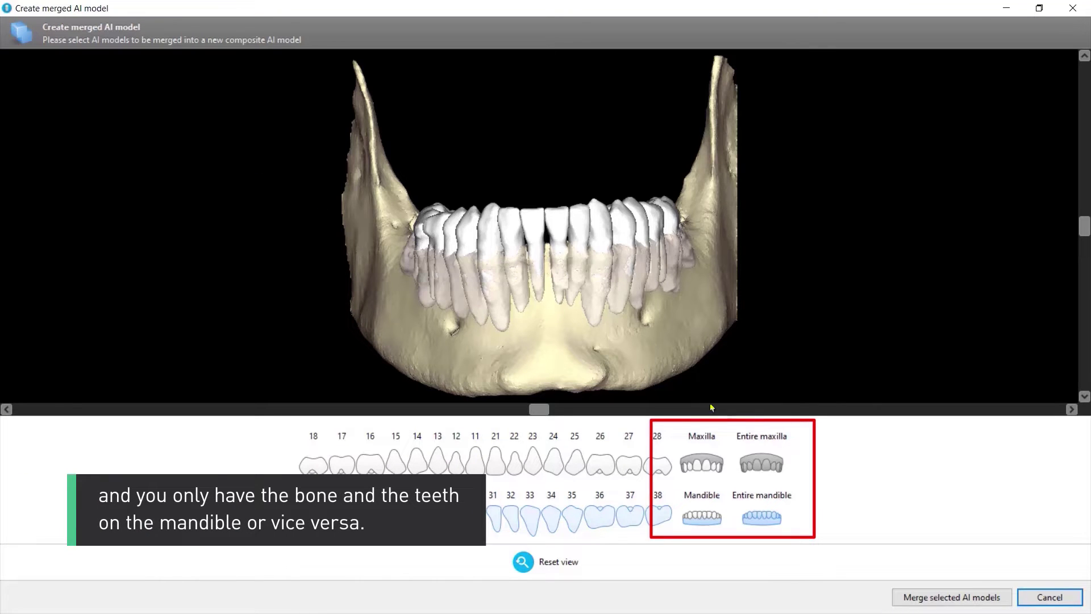
pyautogui.click(761, 463)
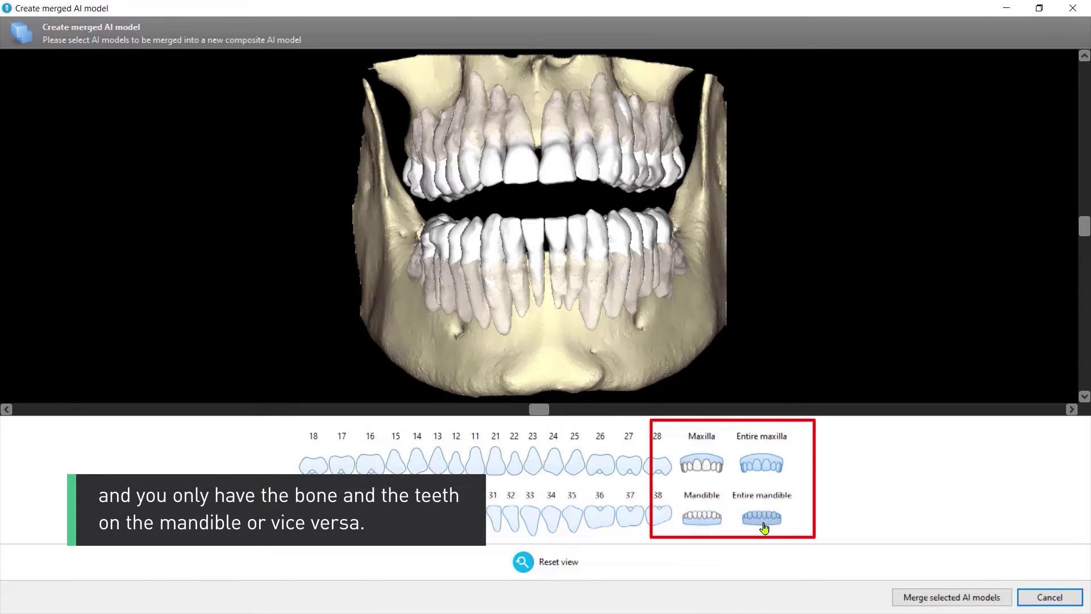
pyautogui.click(762, 518)
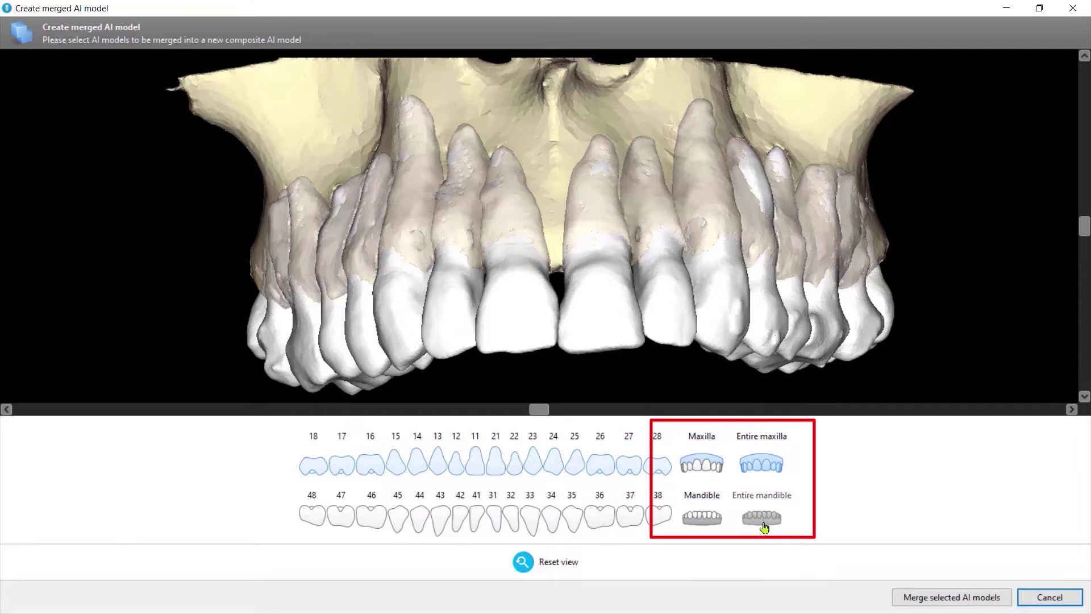
pyautogui.click(762, 462)
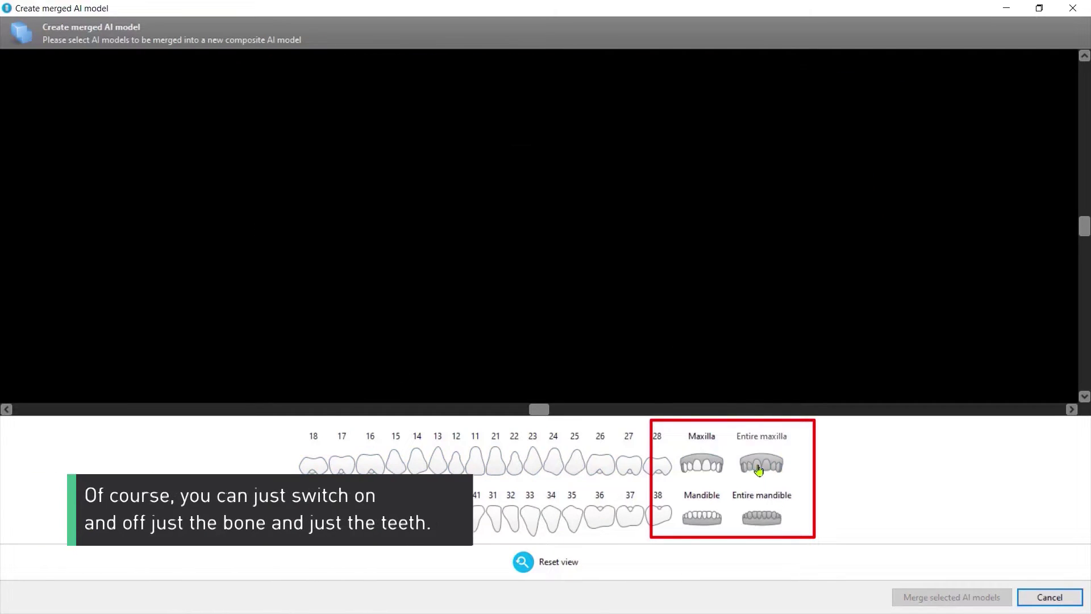
pyautogui.click(704, 465)
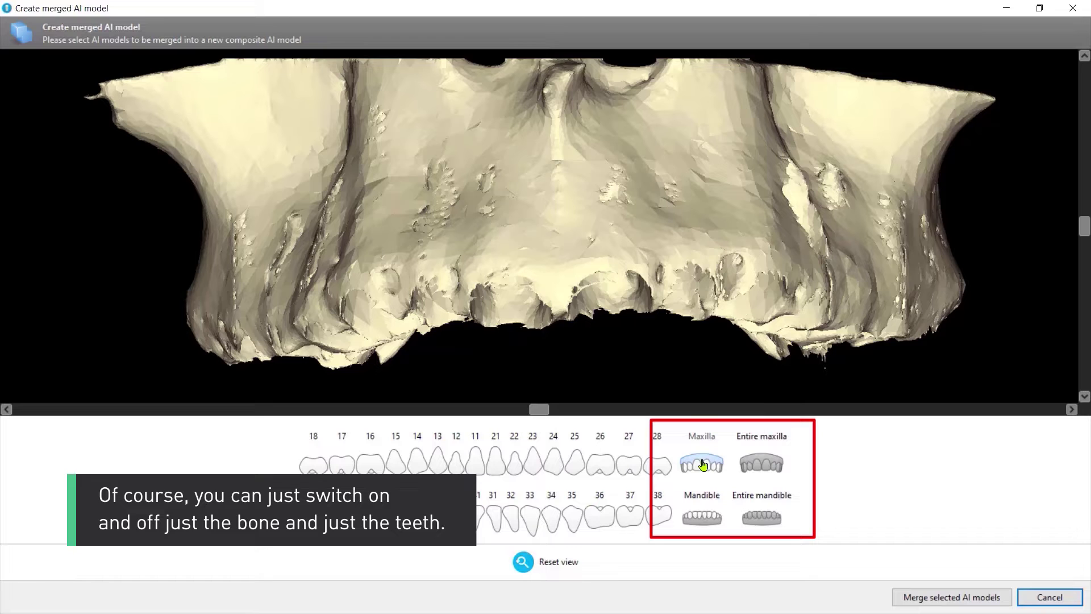
pyautogui.click(703, 464)
pyautogui.click(760, 463)
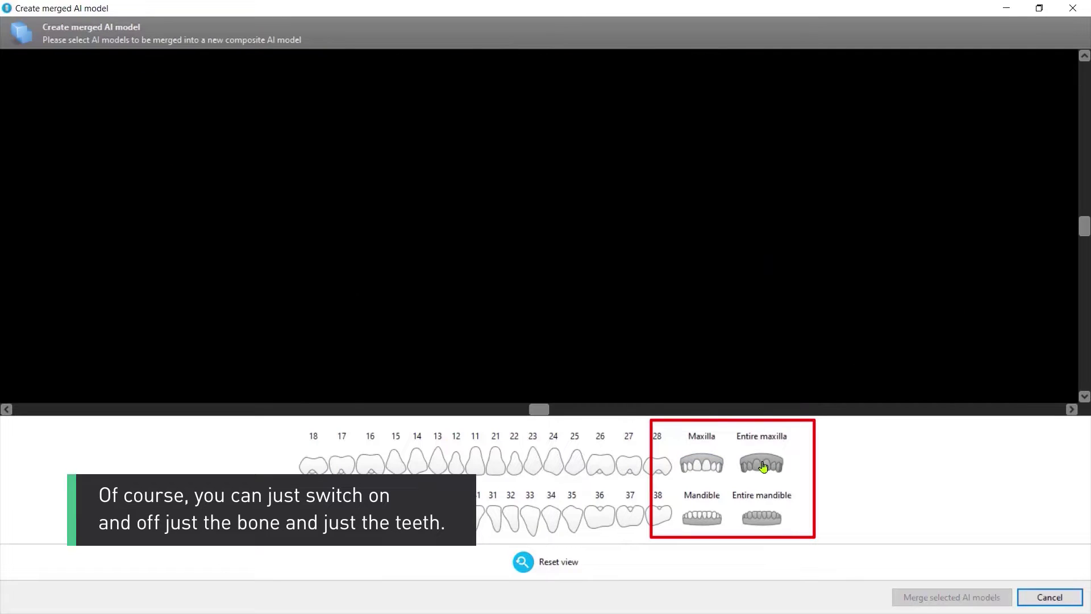
pyautogui.click(704, 464)
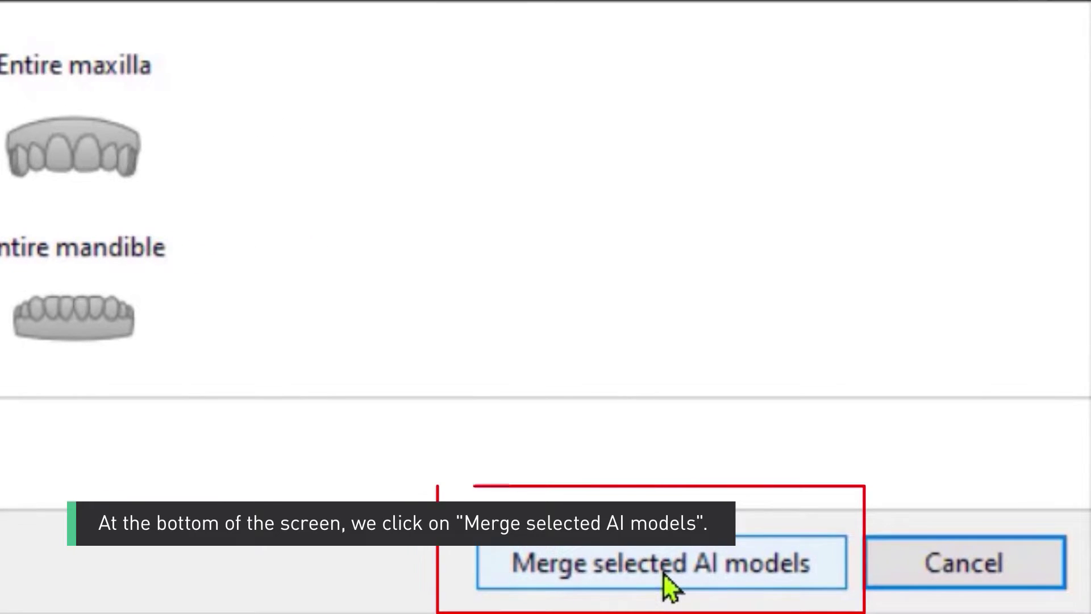
# Step: Merge the selected upper teeth into a Merged AI model and hide the Maxilla segmentation
pyautogui.click(670, 585)
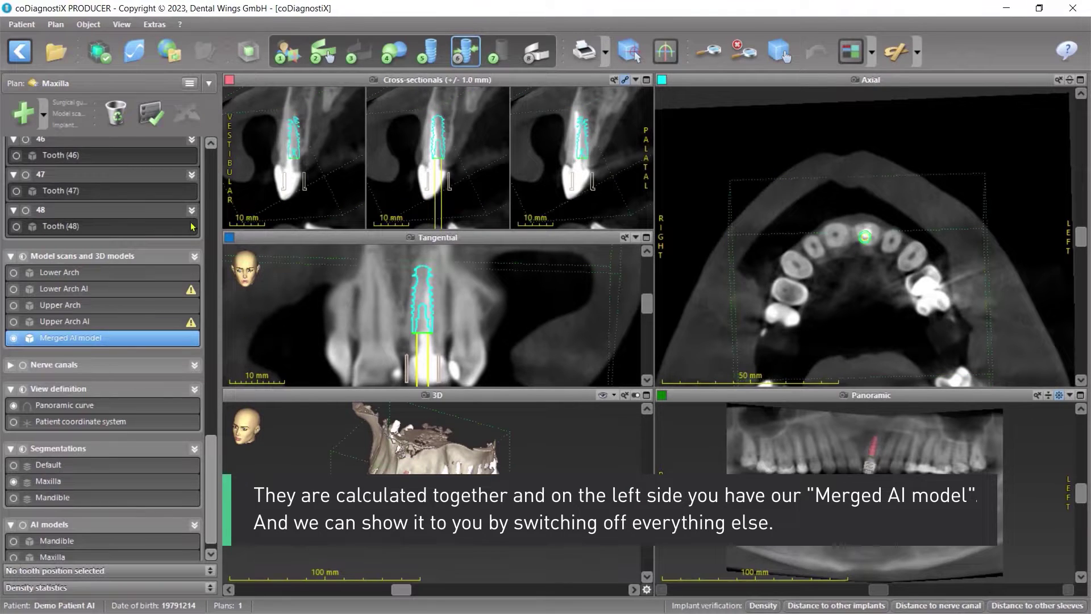
pyautogui.scroll(2, 125, 306)
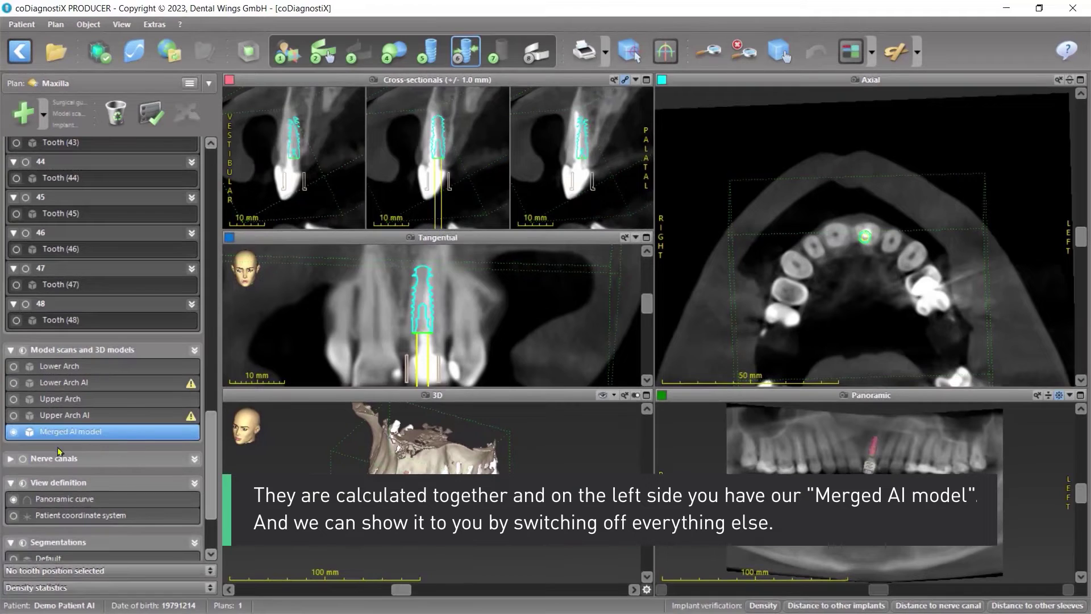
pyautogui.scroll(-3, 59, 451)
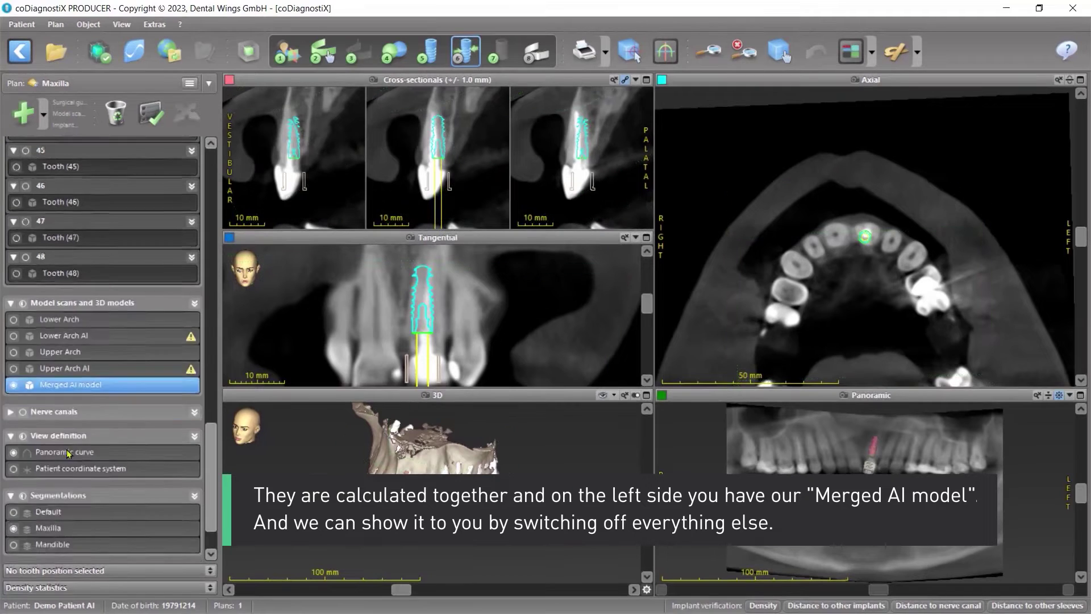
pyautogui.click(15, 465)
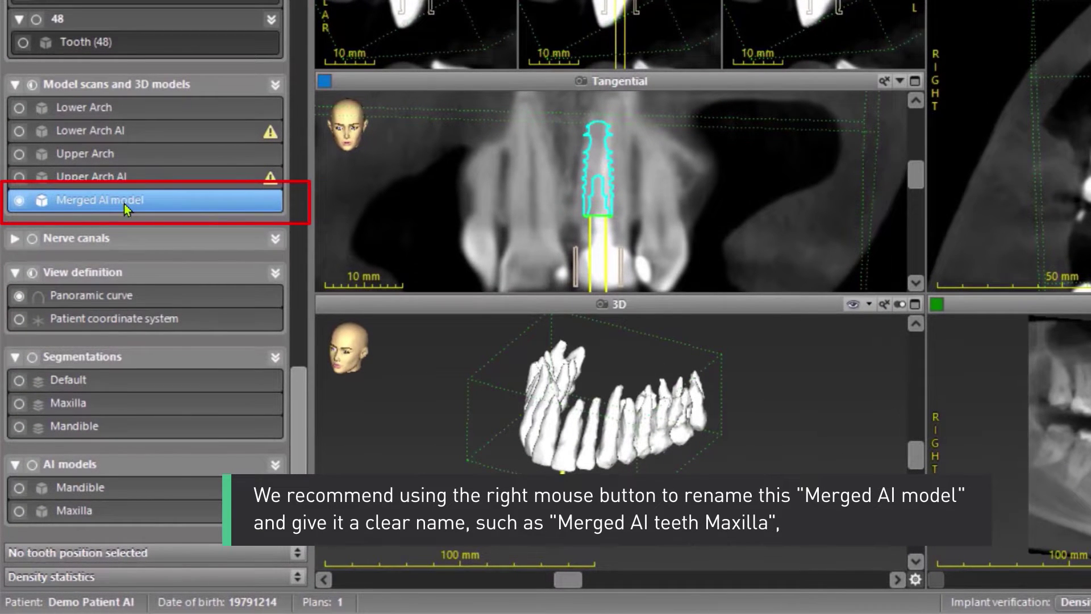
# Step: Rename the Merged AI model to 'Merged AI Teeth Maxilla'
pyautogui.rightClick(124, 204)
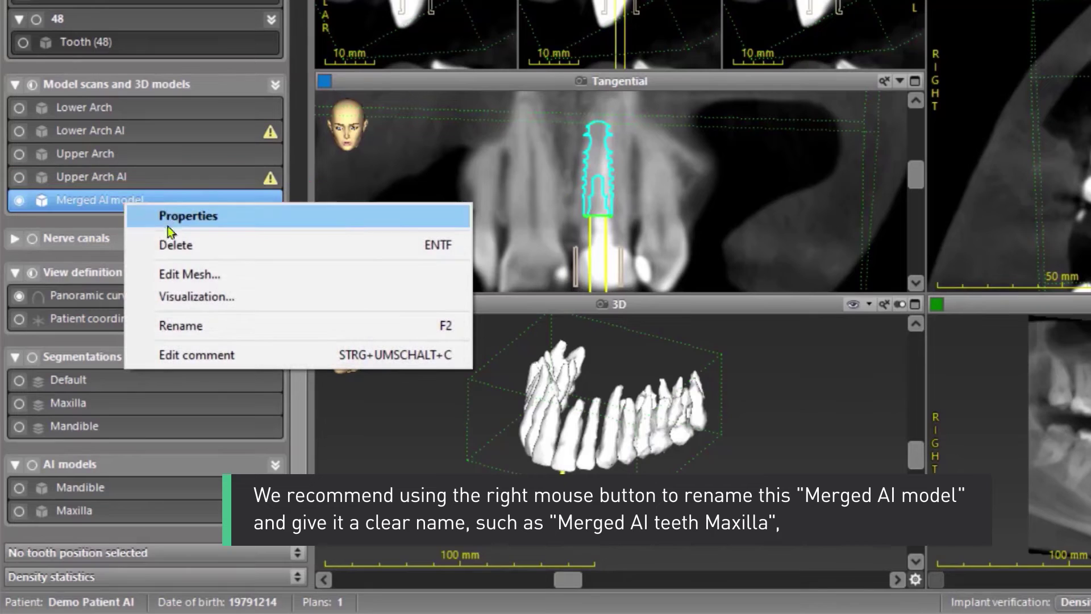
pyautogui.click(176, 328)
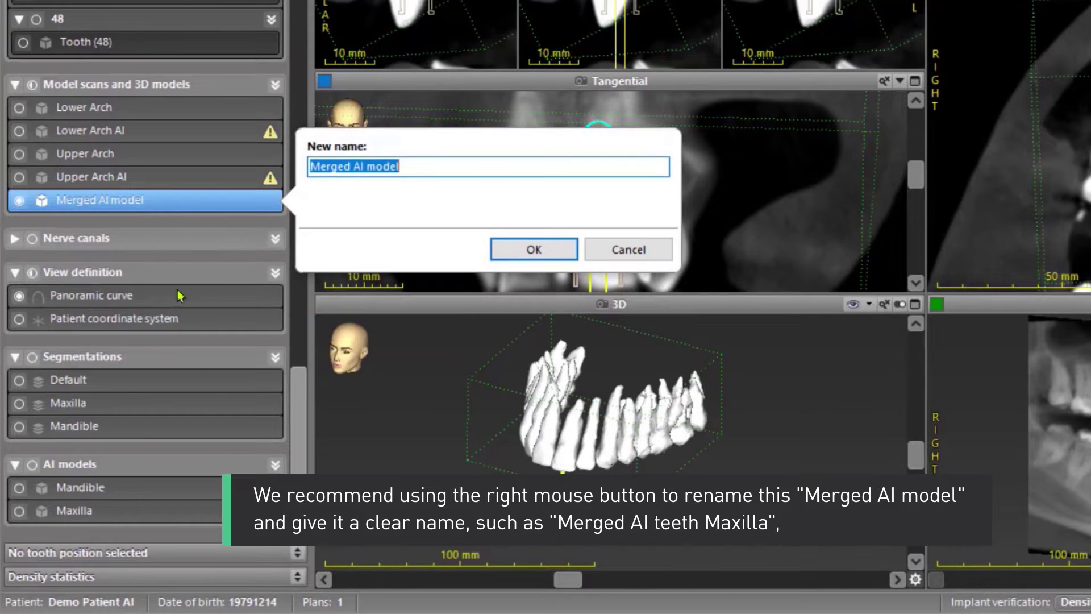
pyautogui.click(424, 167)
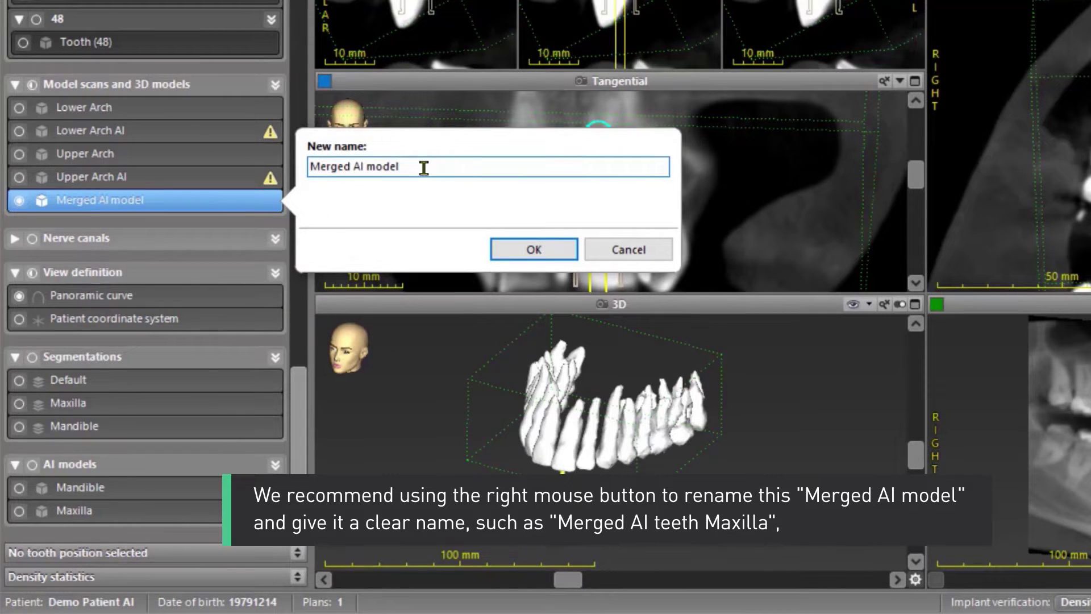
pyautogui.moveTo(423, 167); pyautogui.dragTo(369, 166)
pyautogui.write('Teeth Maxilla')
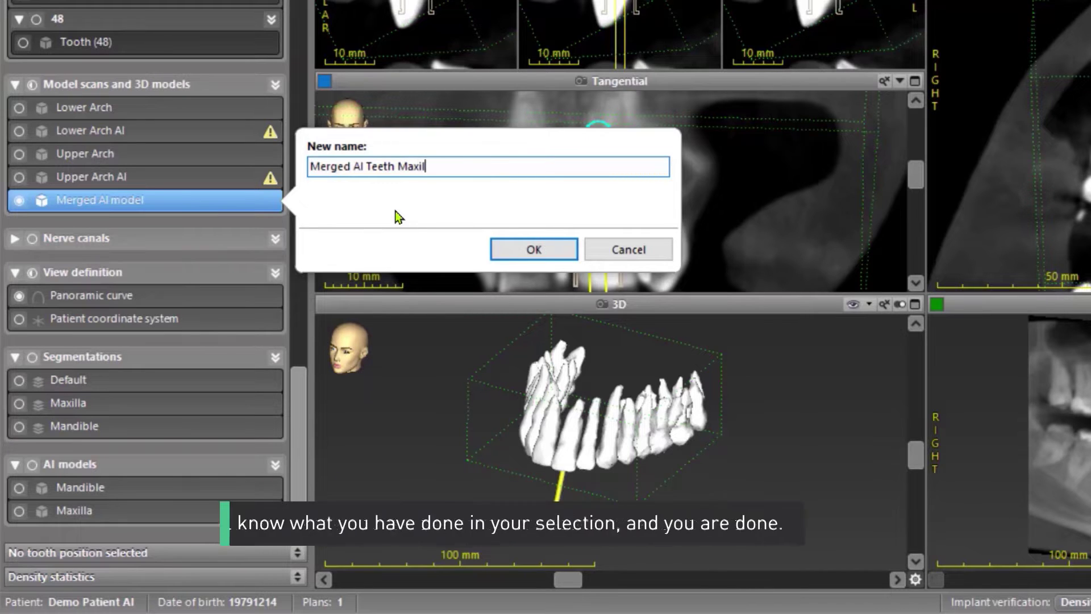
pyautogui.click(529, 252)
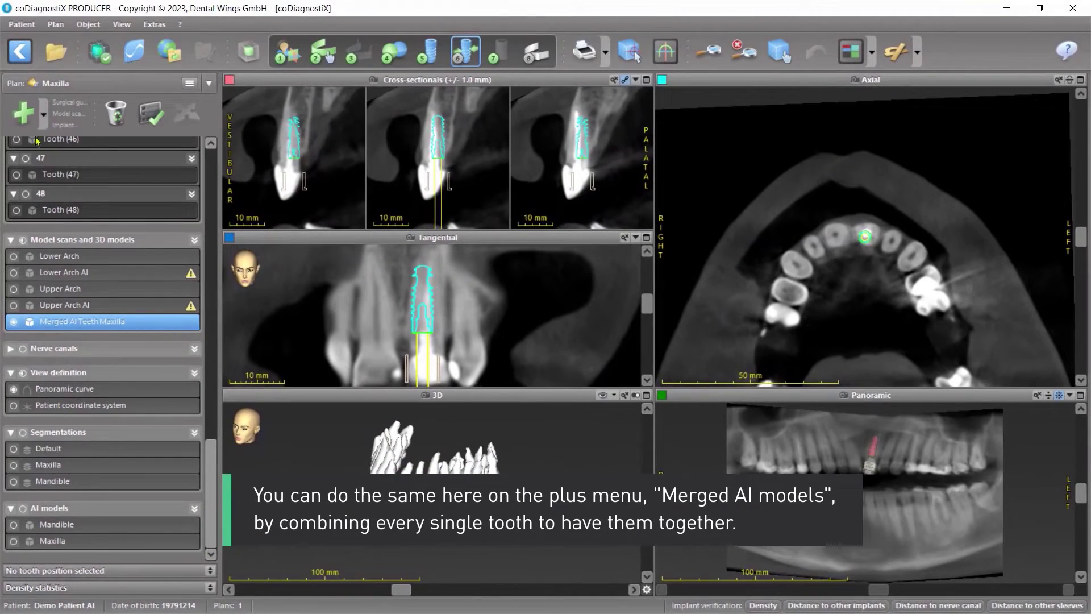
# Step: Create another merged AI model of maxilla bone plus upper teeth, excluding the mandible
pyautogui.click(44, 119)
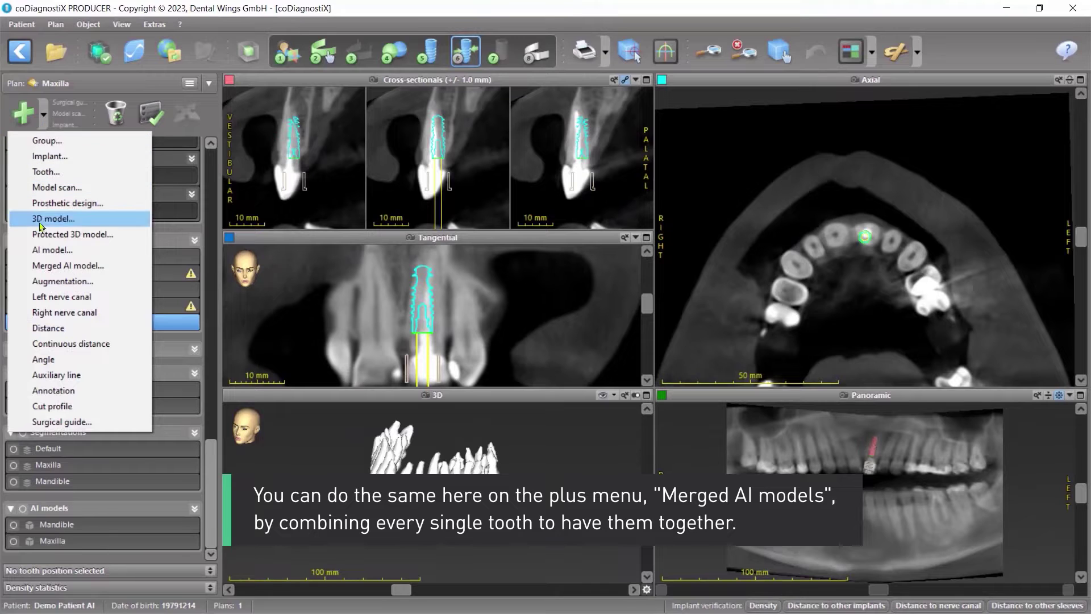
pyautogui.click(51, 266)
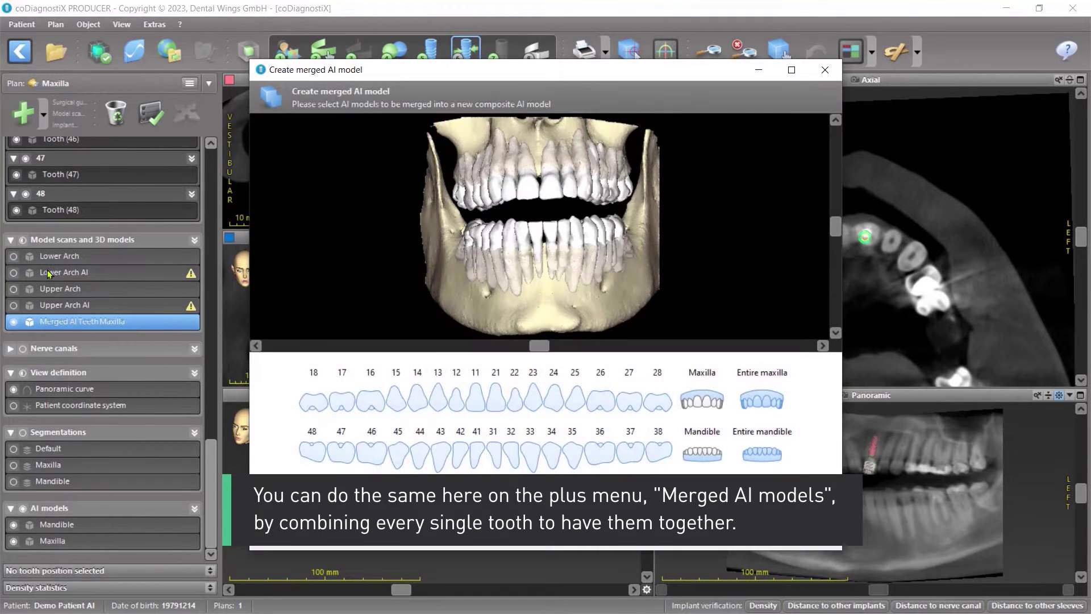
pyautogui.click(763, 455)
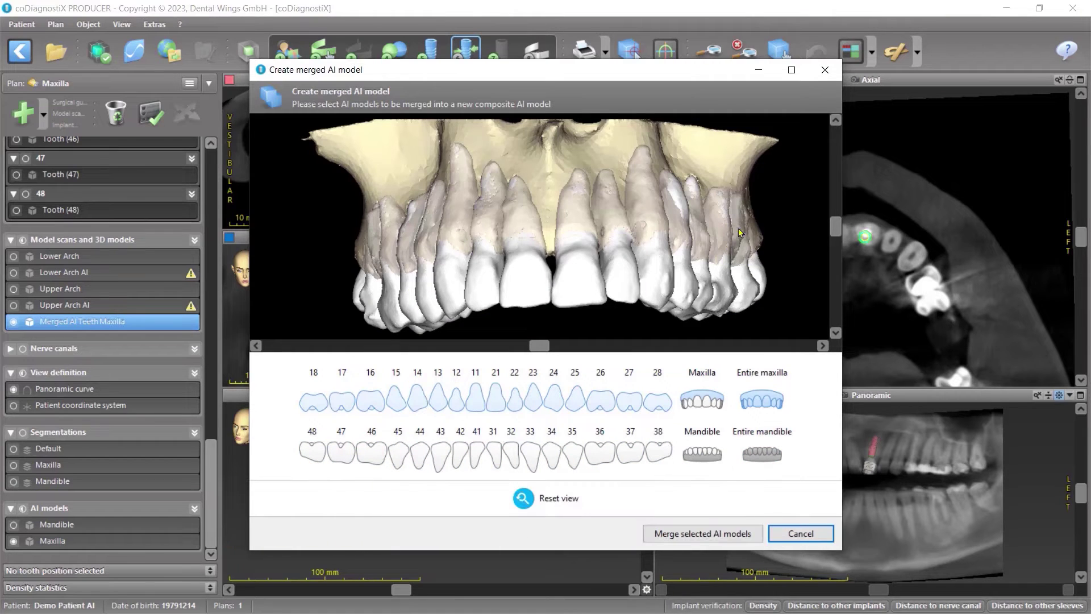
pyautogui.click(720, 536)
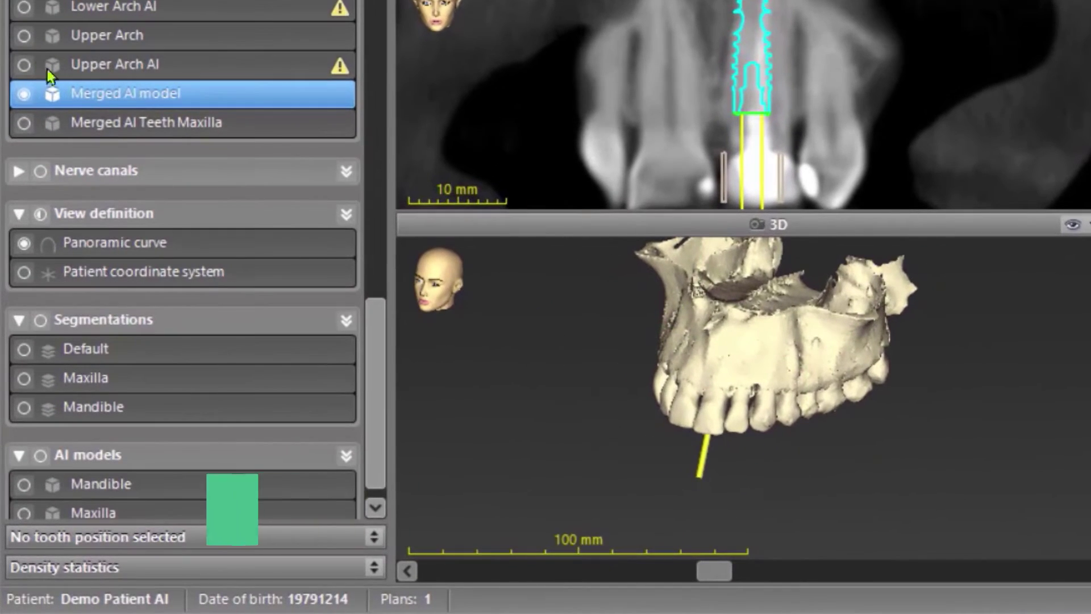
# Step: Rename the new merged model to 'Merged AI Maxilla complete'
pyautogui.rightClick(131, 93)
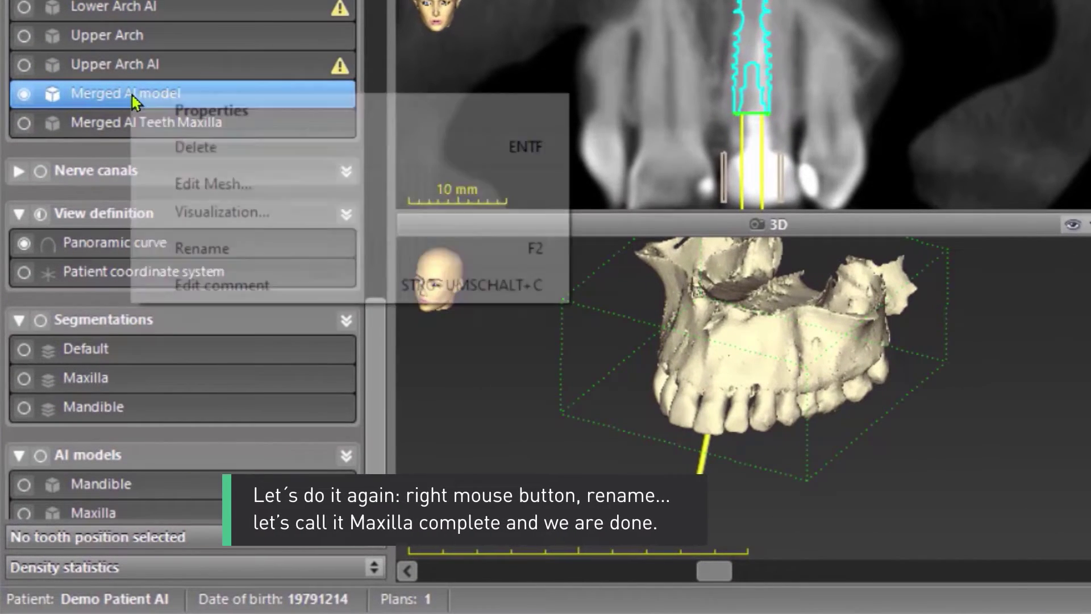
pyautogui.click(202, 250)
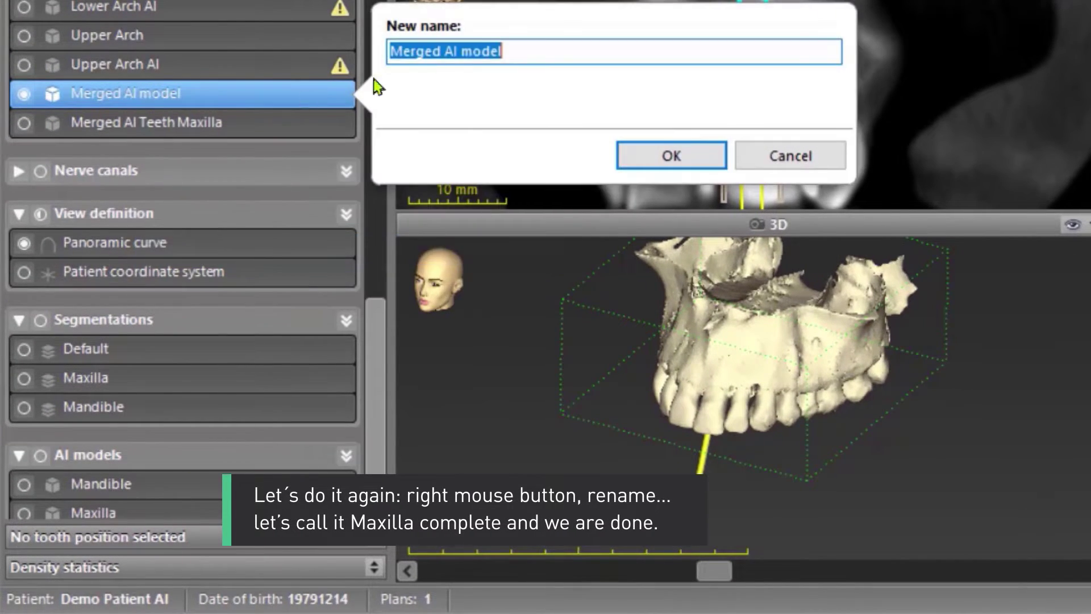
pyautogui.click(468, 50)
pyautogui.moveTo(462, 50); pyautogui.dragTo(596, 63)
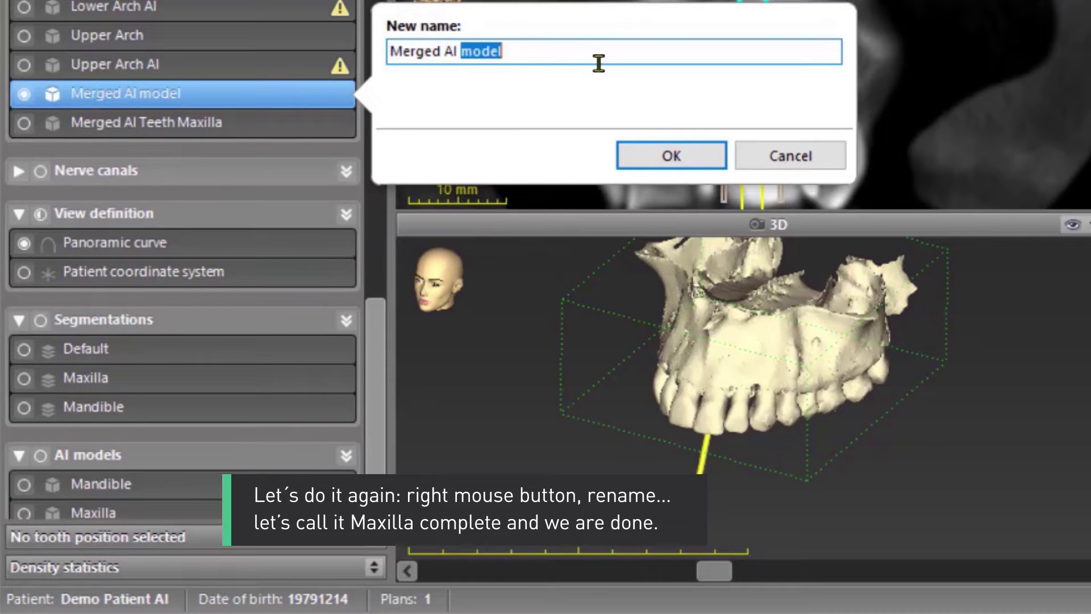
pyautogui.write('Maxilla ')
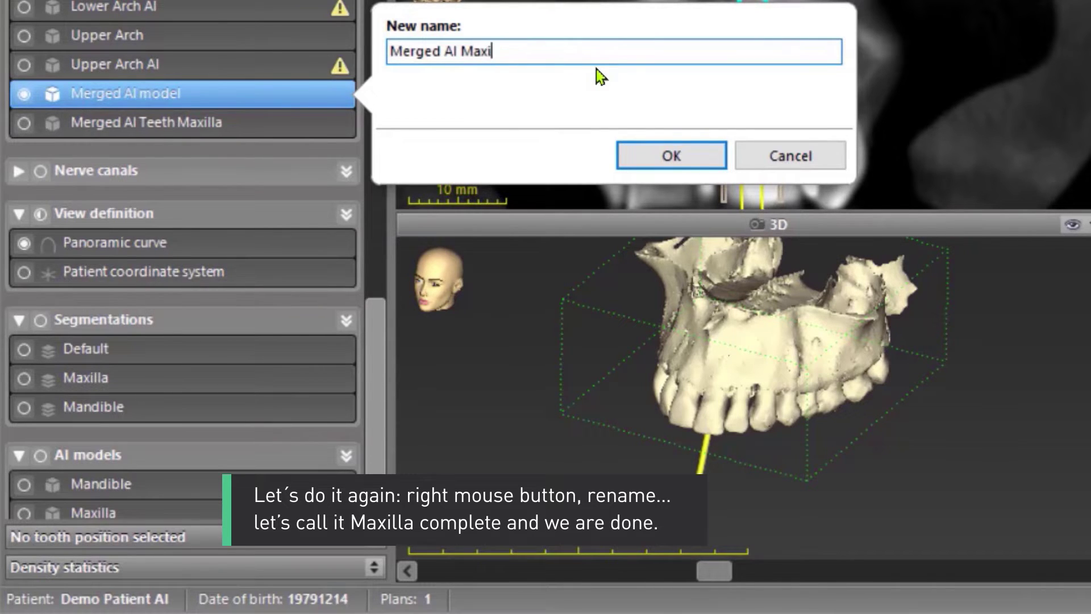
pyautogui.write('complete')
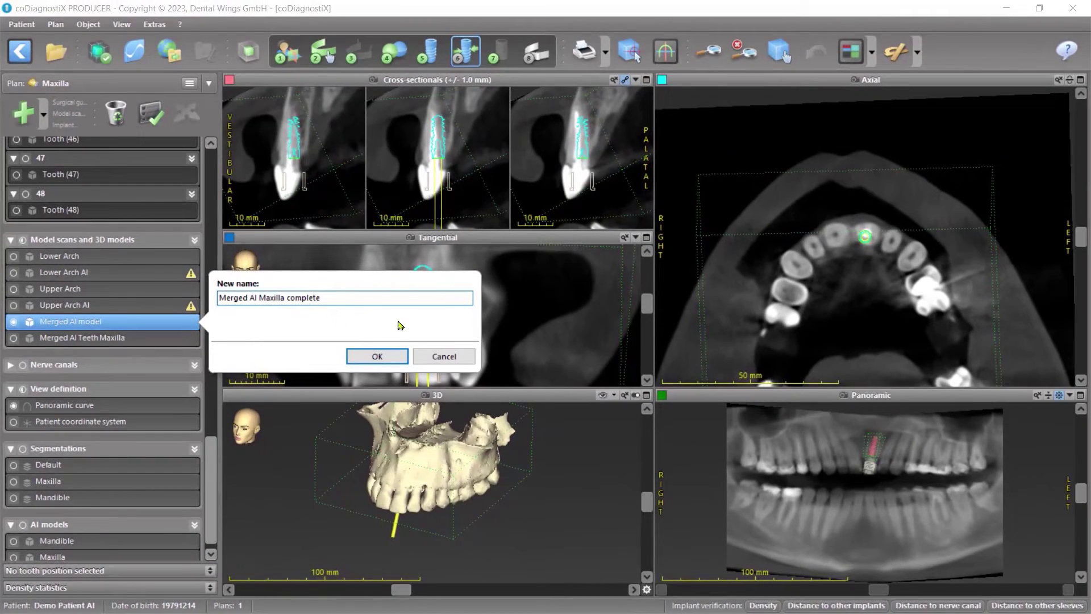
pyautogui.click(376, 356)
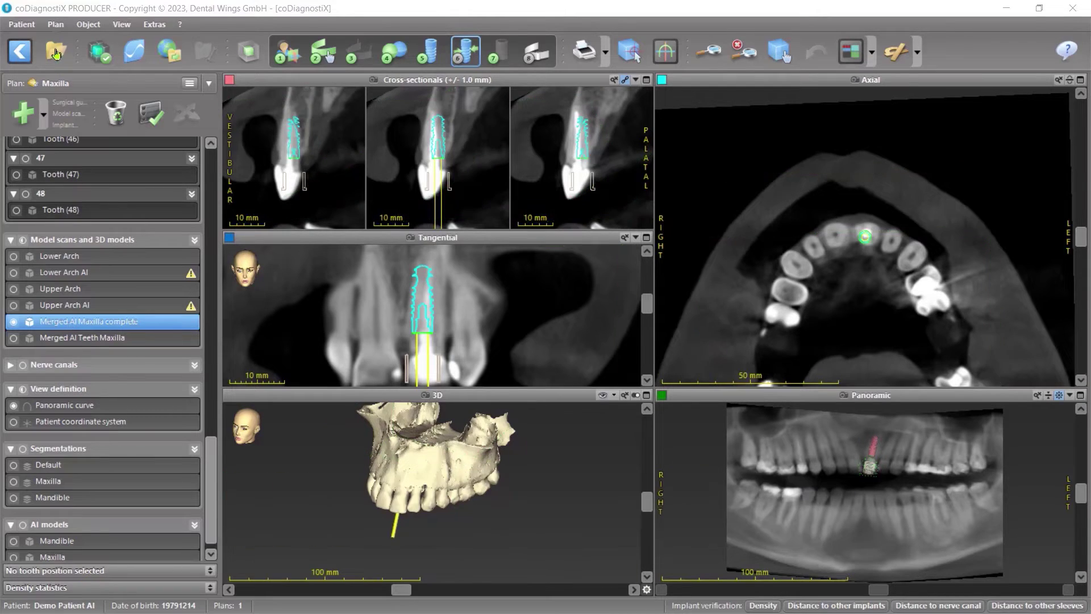
# Step: Start a Virtual Planning Export from the Plan menu with STL file as the format
pyautogui.click(55, 24)
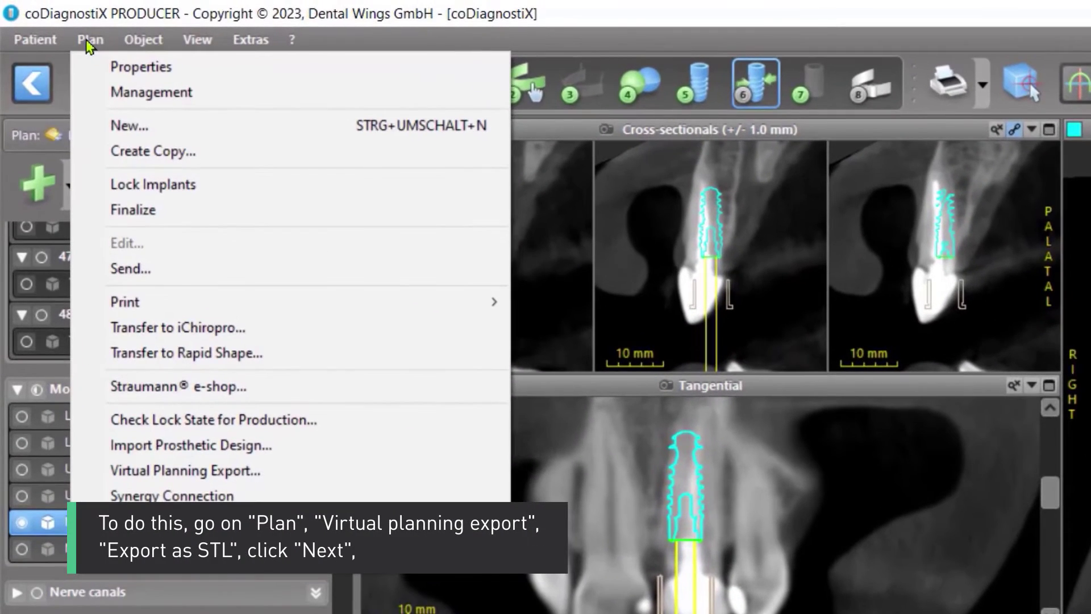
pyautogui.click(150, 471)
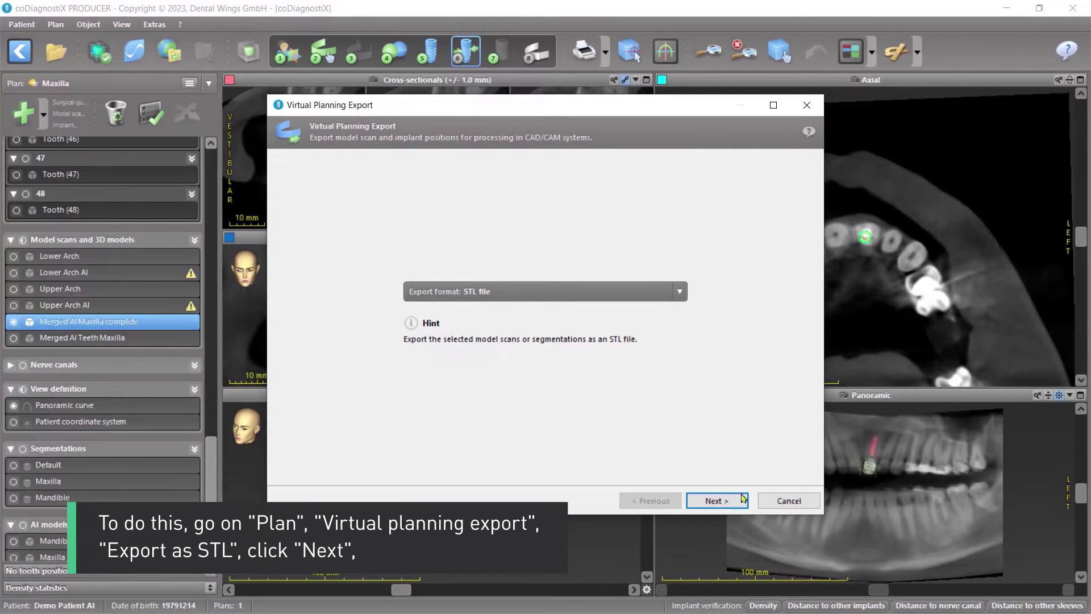
pyautogui.click(717, 500)
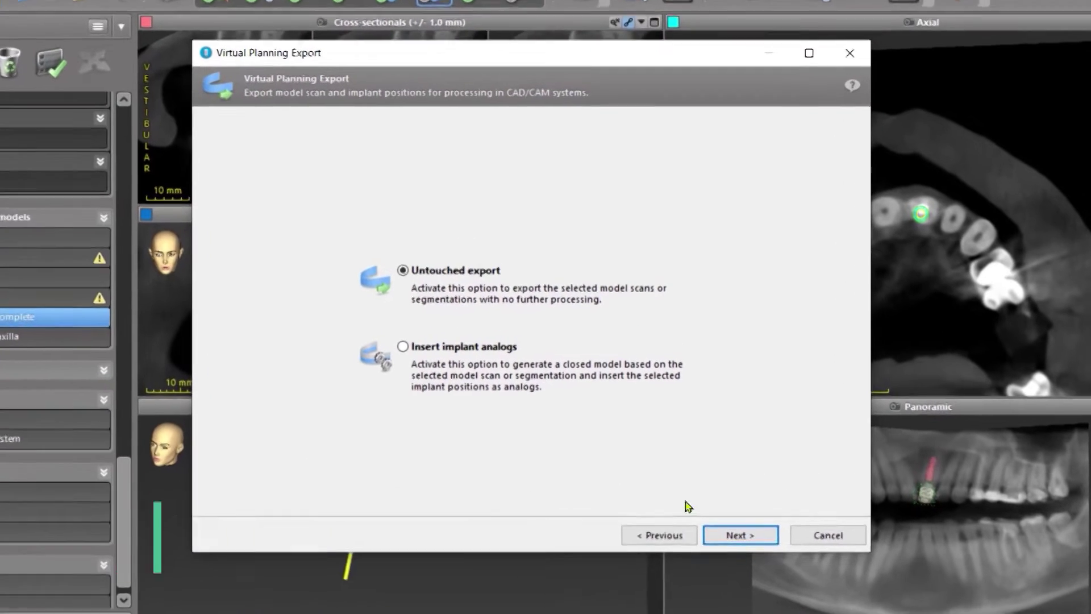
# Step: Set up an untouched STL export of Merged AI Maxilla complete, then cancel the save window
pyautogui.click(729, 538)
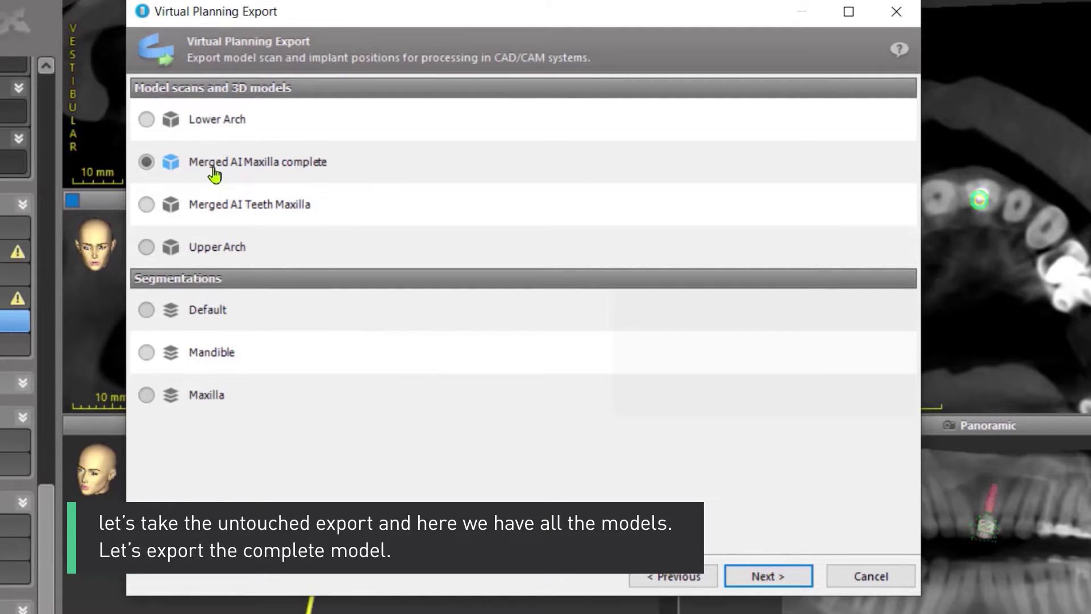
pyautogui.click(769, 575)
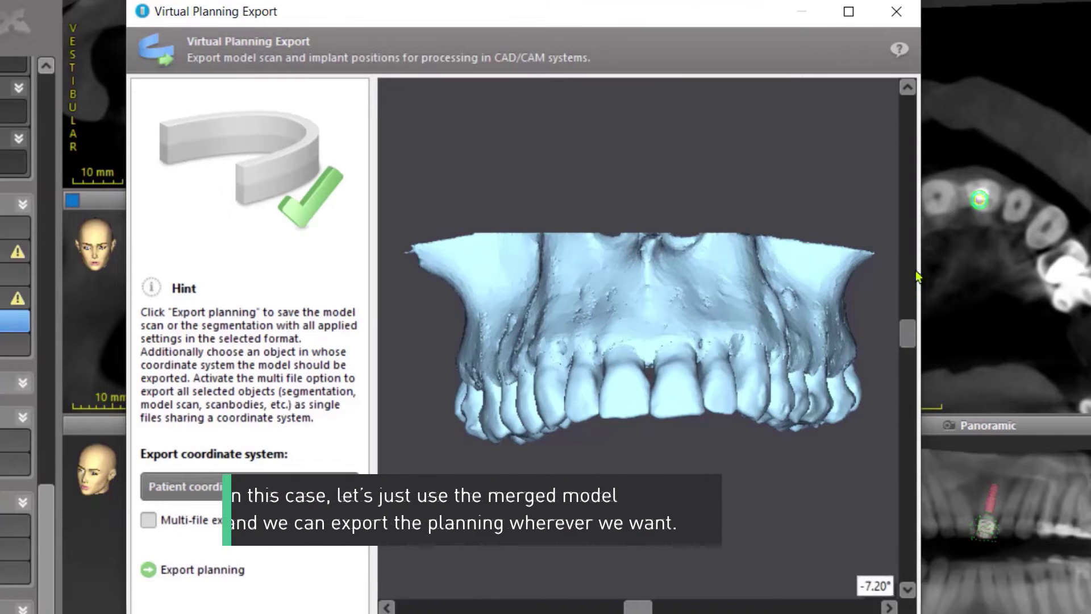
pyautogui.moveTo(910, 333)
pyautogui.mouseDown()
pyautogui.moveTo(910, 250)
pyautogui.moveTo(909, 344)
pyautogui.mouseUp()
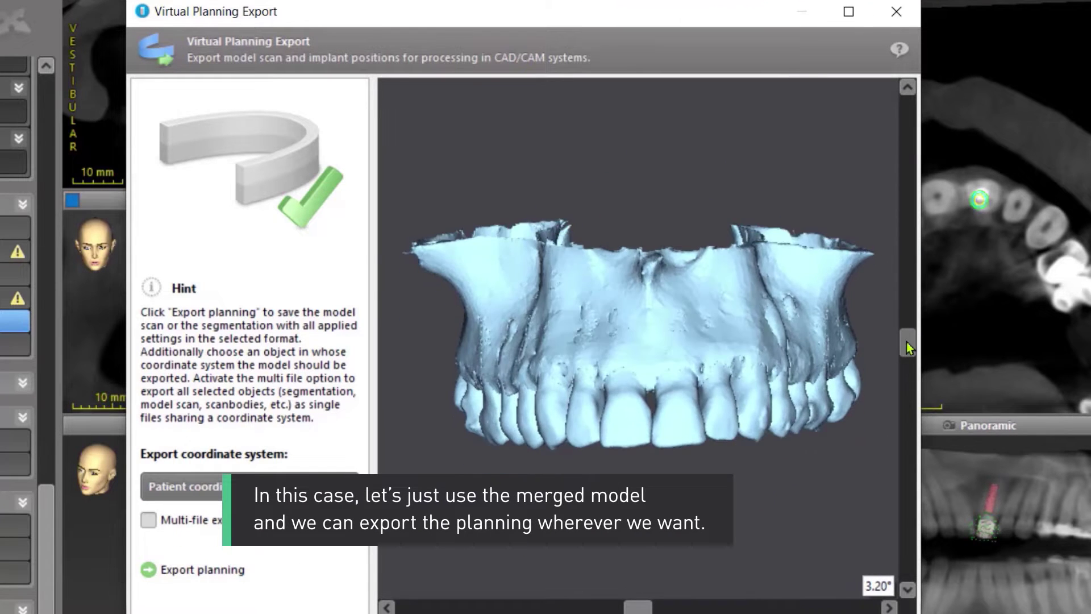
pyautogui.click(196, 575)
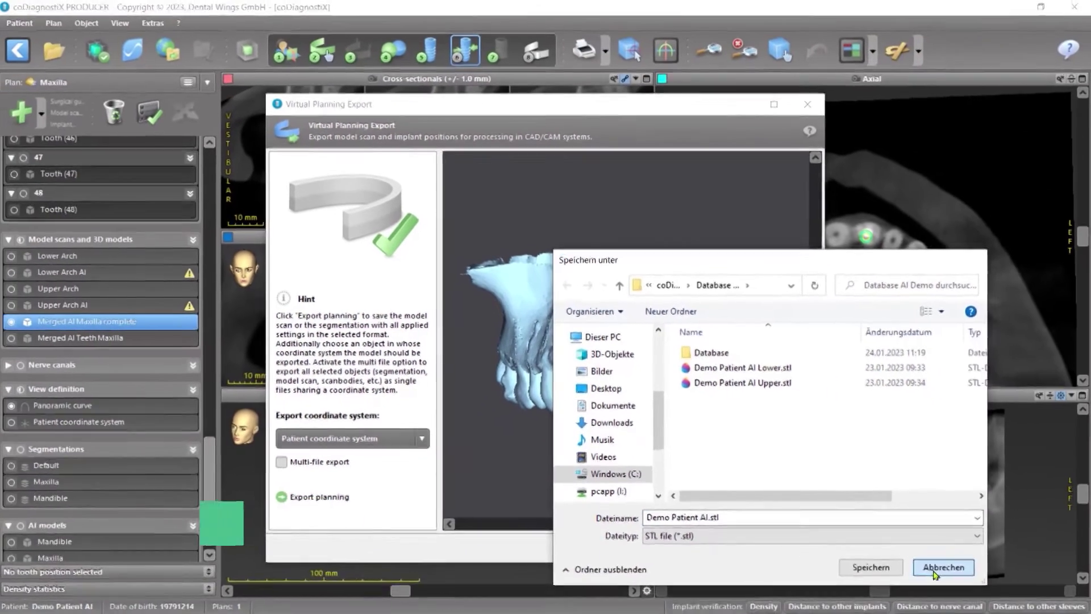
pyautogui.click(935, 567)
# Step: Go back and preview Merged AI Teeth Maxilla as the export model instead
pyautogui.click(650, 548)
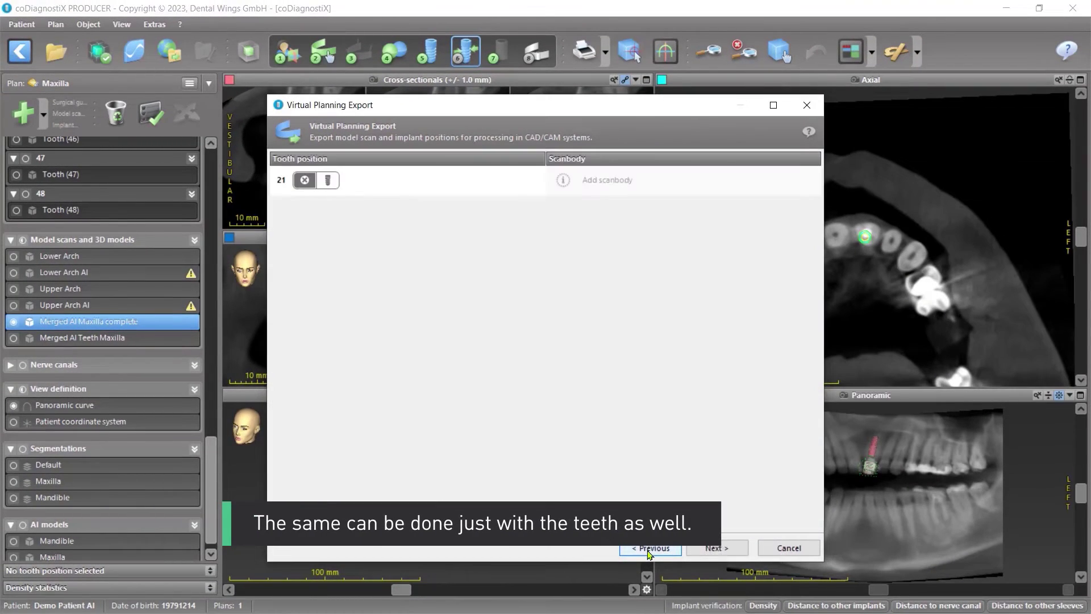
pyautogui.click(649, 548)
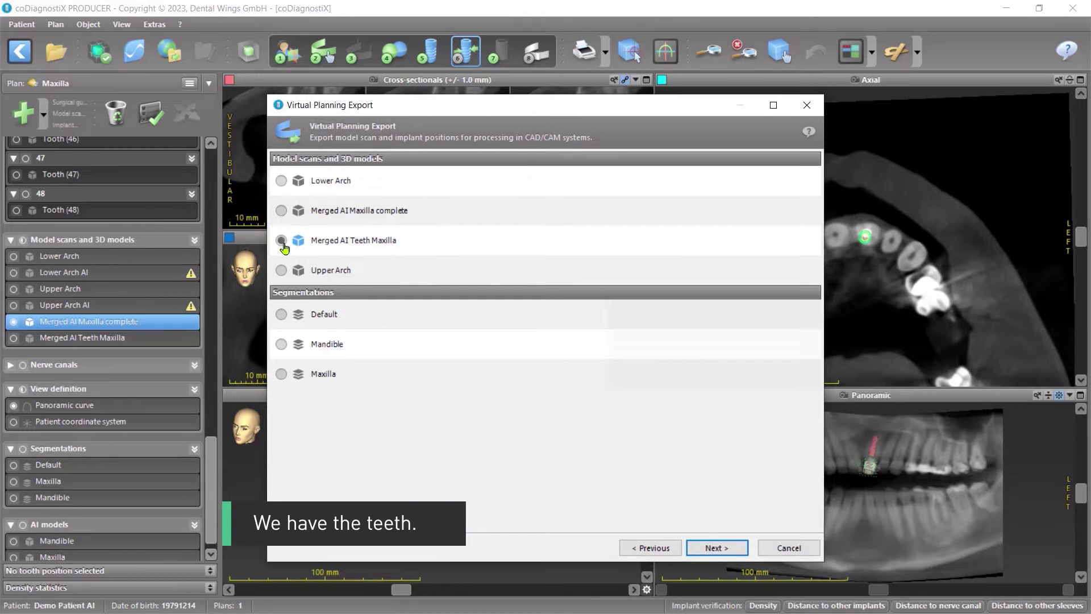
pyautogui.click(717, 547)
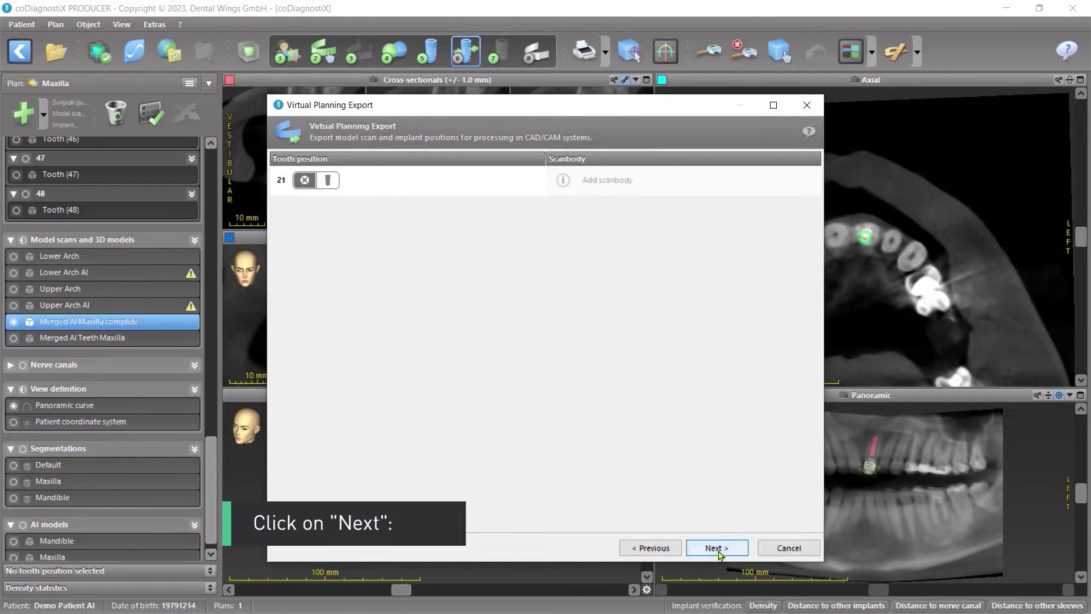
pyautogui.click(717, 547)
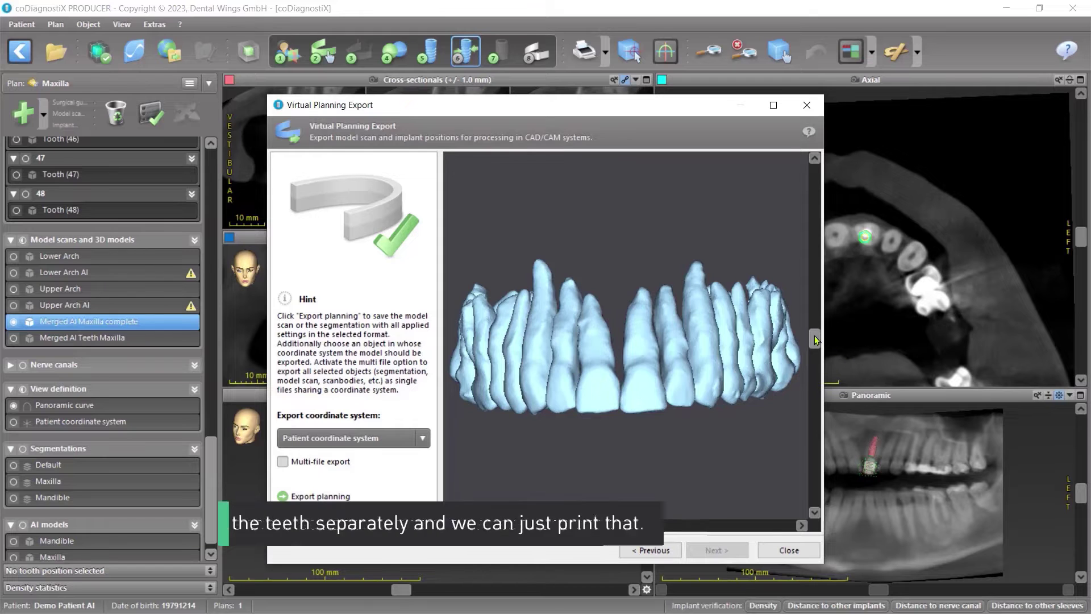
pyautogui.moveTo(815, 339); pyautogui.dragTo(815, 363)
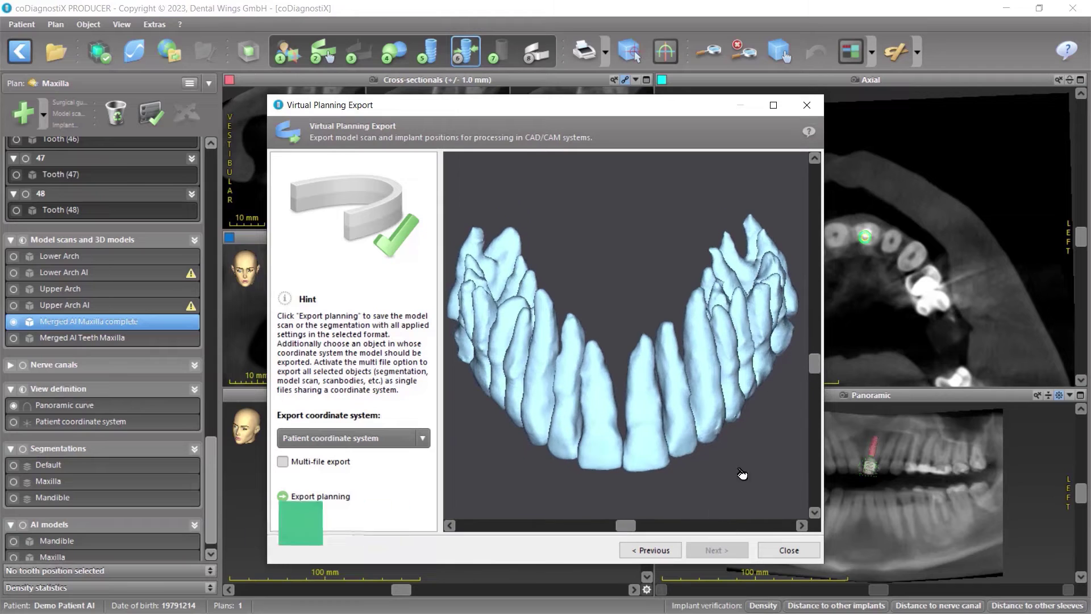
# Step: Close the Virtual Planning Export without saving changes and bring up the AI Assistant
pyautogui.click(790, 550)
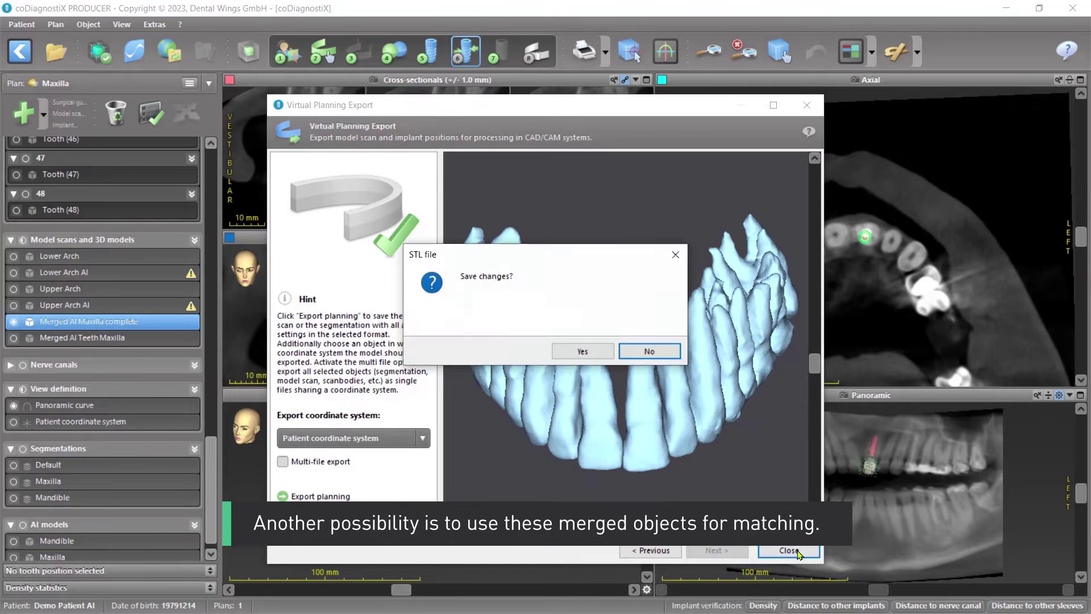
pyautogui.click(633, 353)
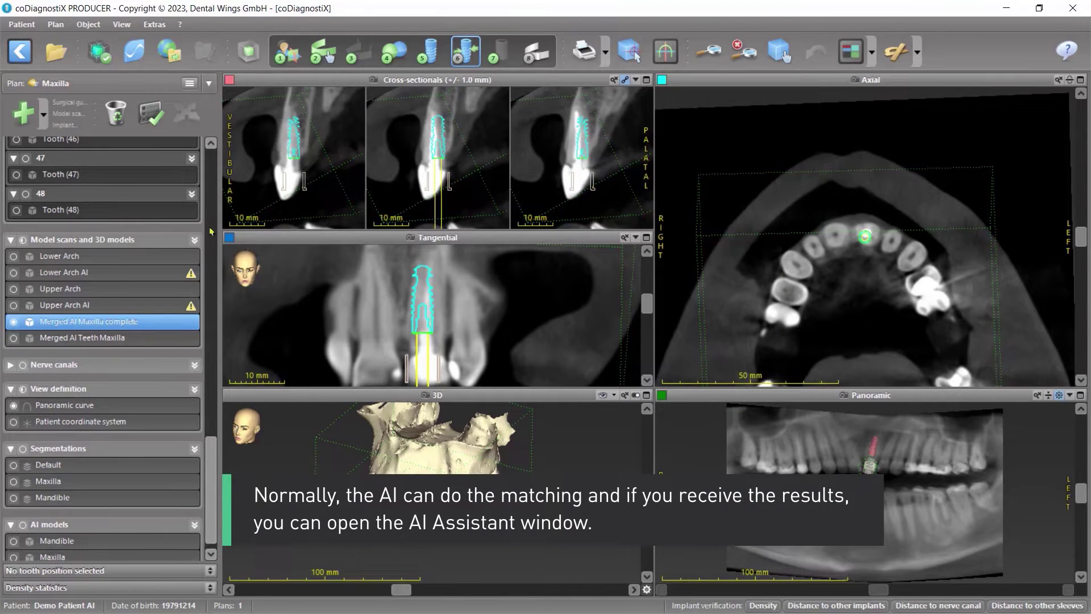
pyautogui.click(102, 53)
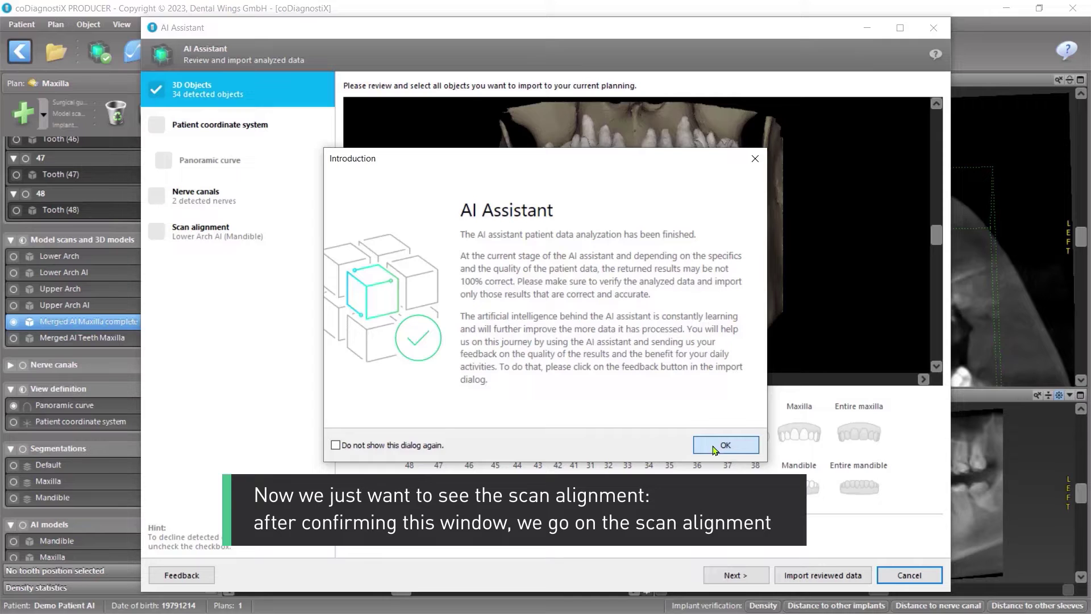
# Step: Accept the Lower Arch AI scan alignment and enlarge the coronal view in the maximized AI Assistant
pyautogui.click(714, 446)
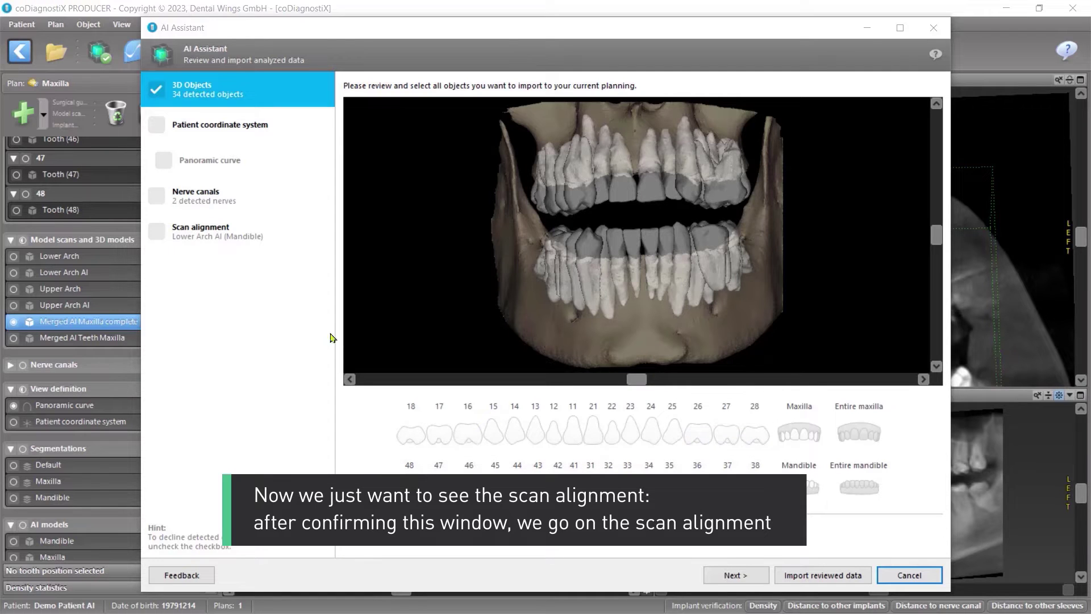
pyautogui.click(205, 238)
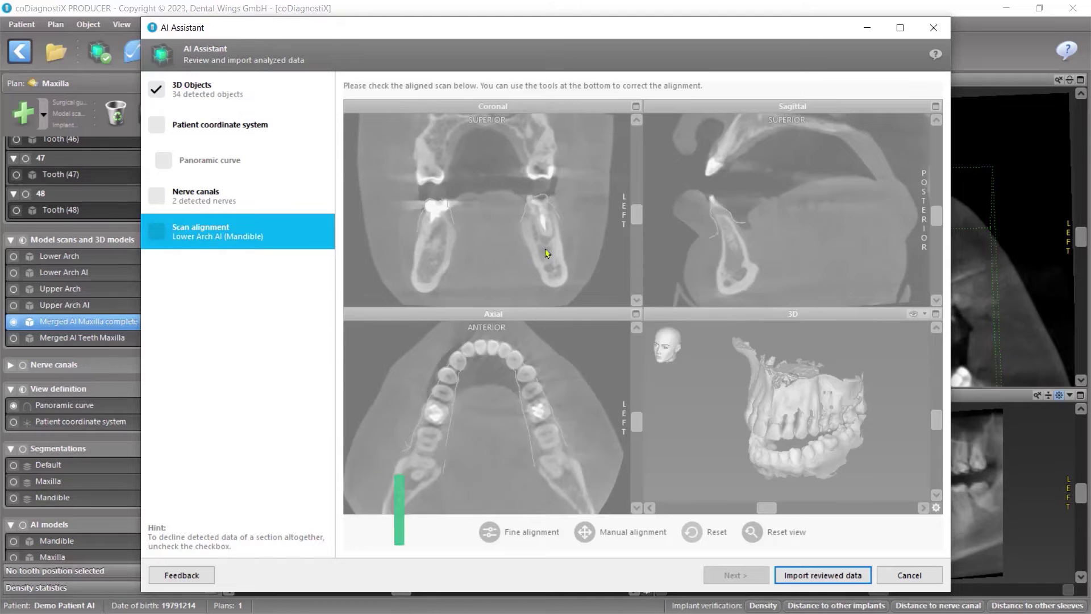
pyautogui.click(157, 235)
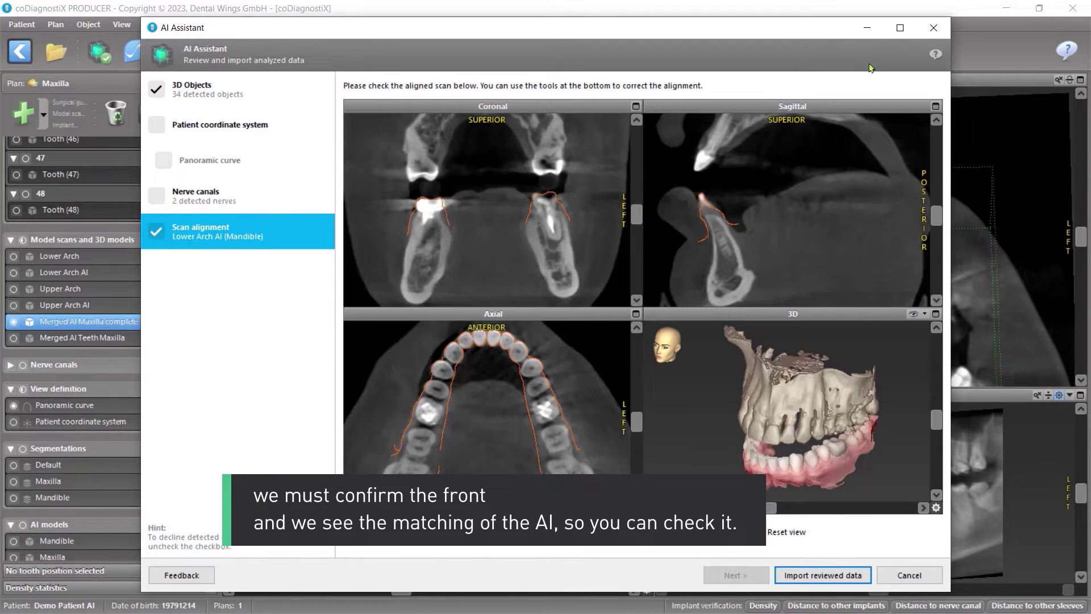
pyautogui.click(900, 28)
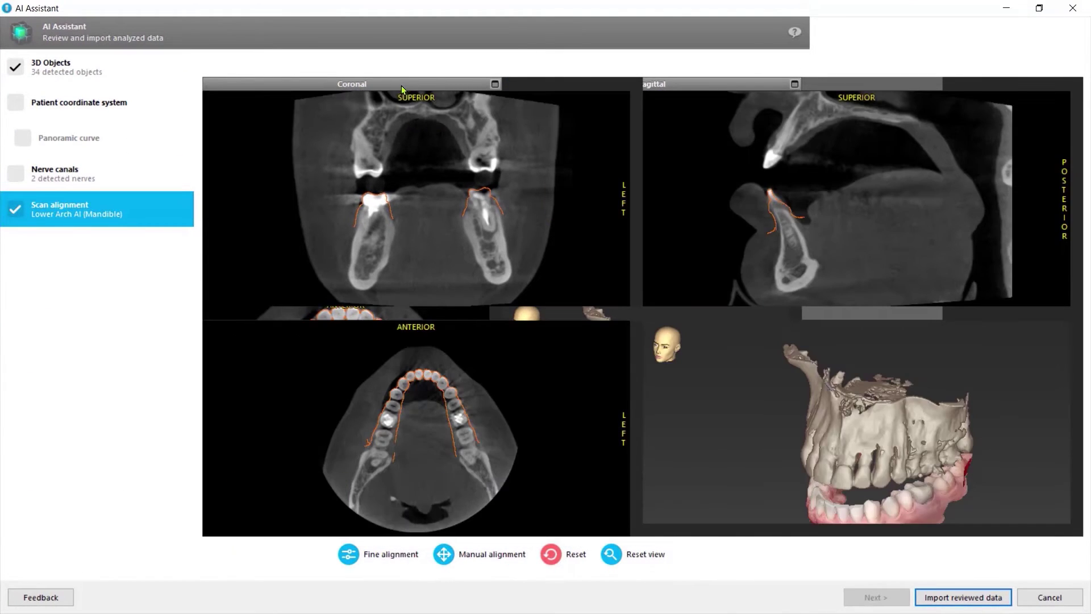
pyautogui.doubleClick(403, 87)
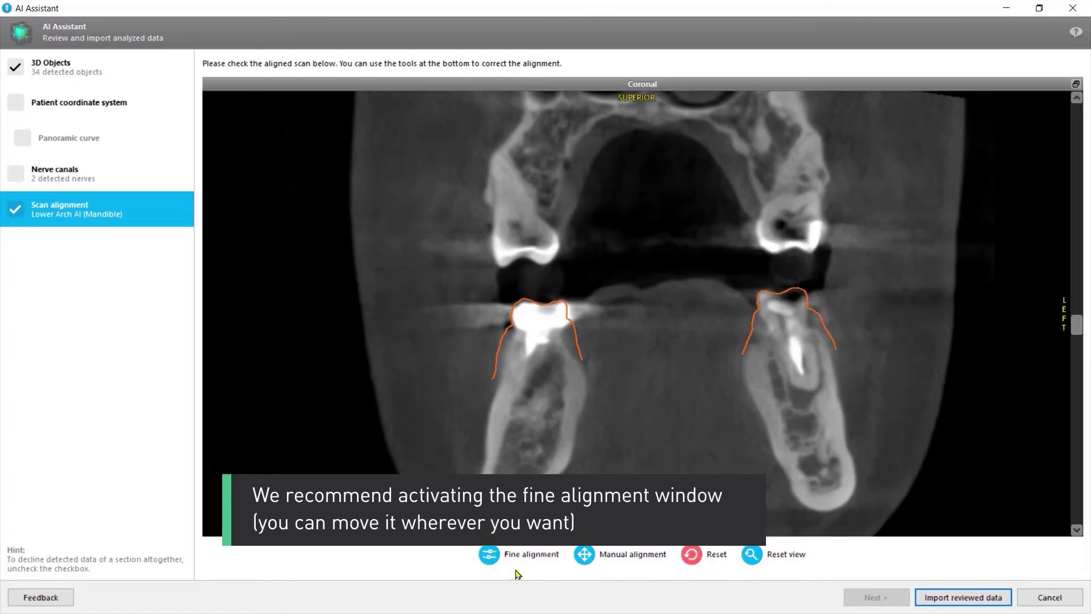
# Step: Open Fine alignment, move its panel off the jaw image, and scroll the coronal slices
pyautogui.click(534, 563)
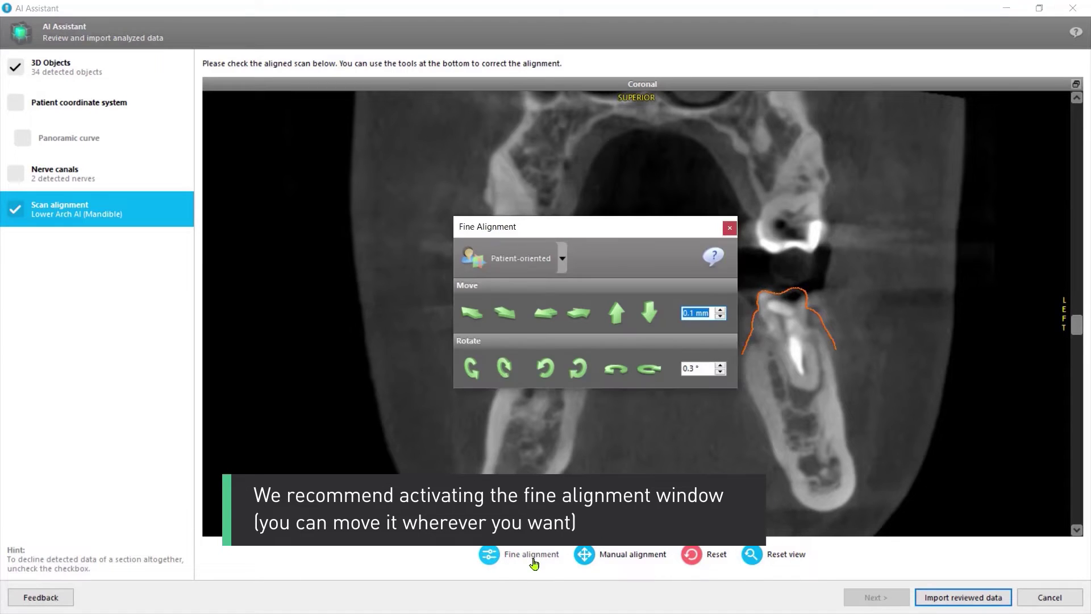
pyautogui.moveTo(622, 224); pyautogui.dragTo(363, 83)
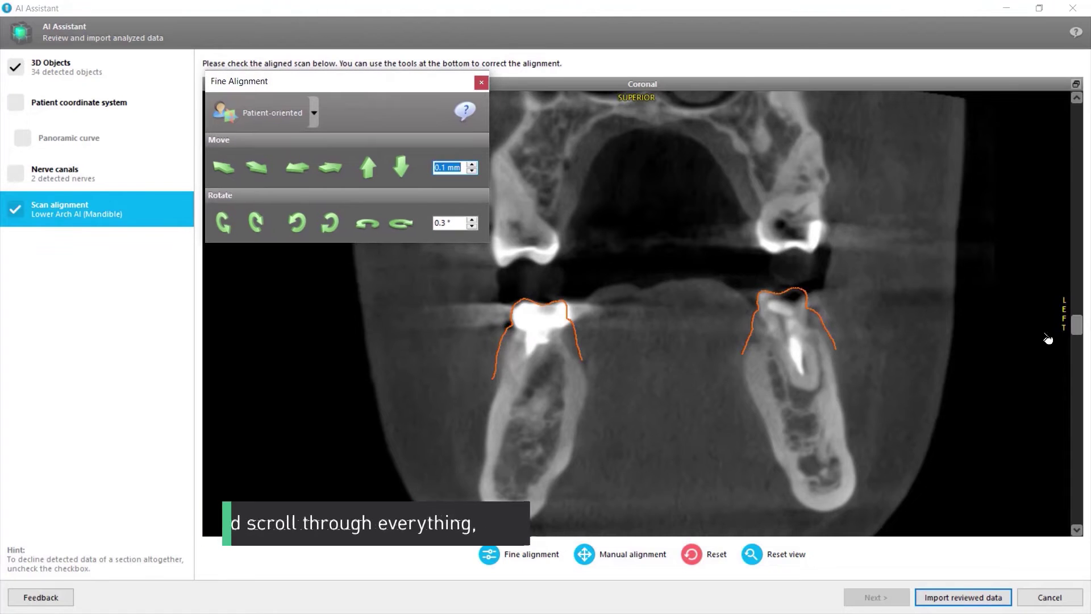
pyautogui.moveTo(1079, 328); pyautogui.dragTo(1066, 418)
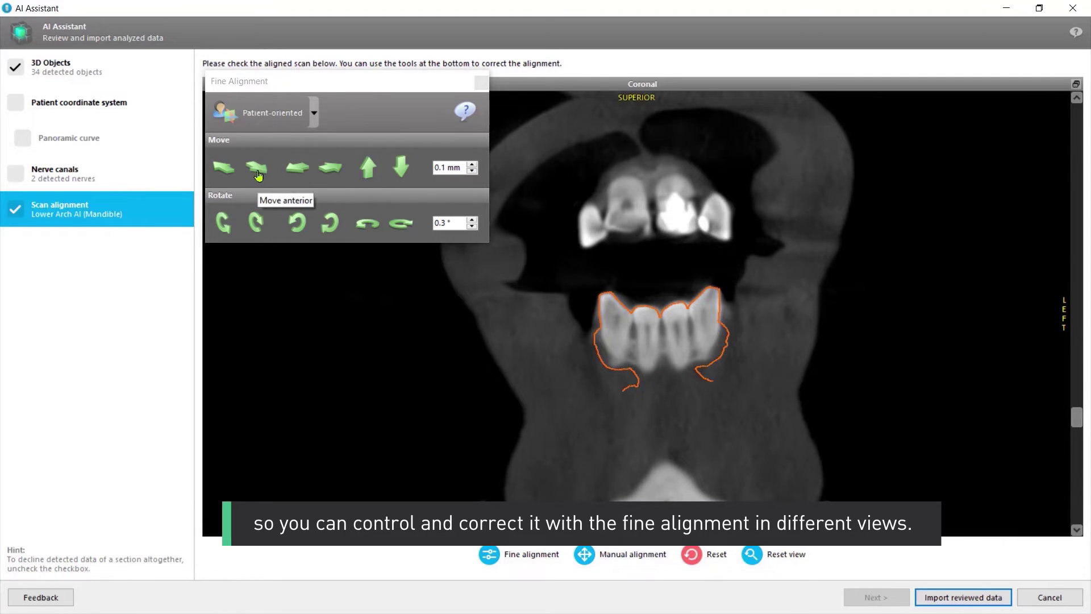
# Step: Scroll through the enlarged axial view, then close the AI Assistant without importing
pyautogui.doubleClick(818, 86)
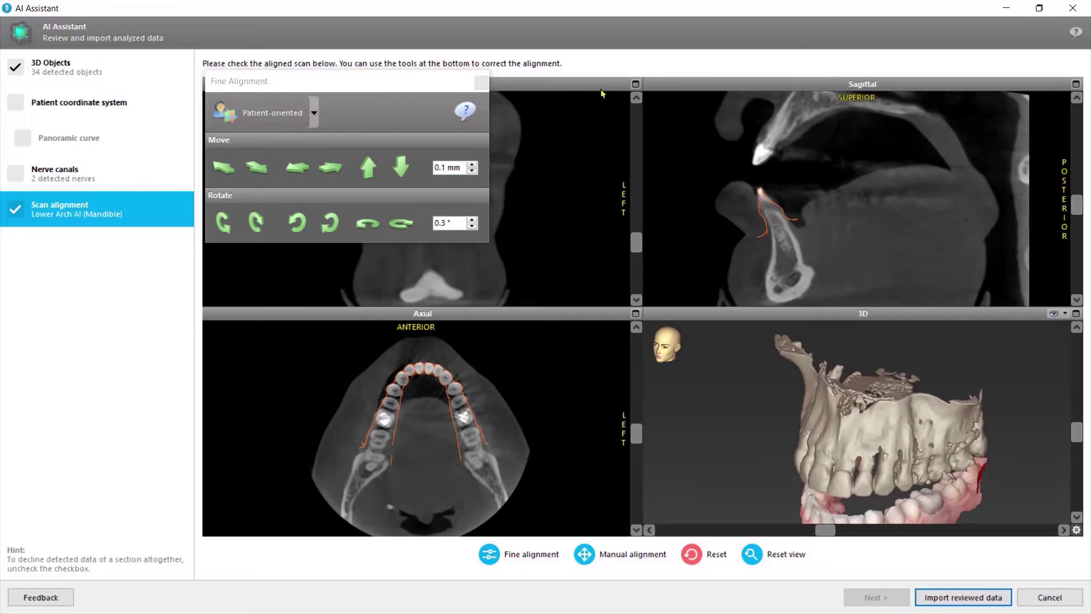
pyautogui.doubleClick(472, 316)
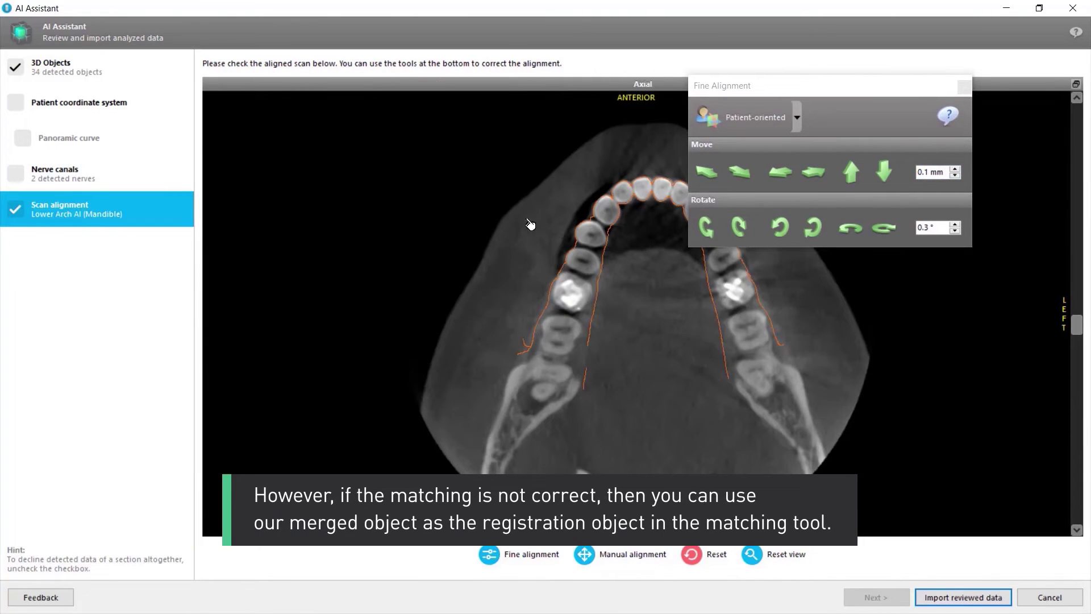
pyautogui.moveTo(1078, 327); pyautogui.dragTo(1088, 303)
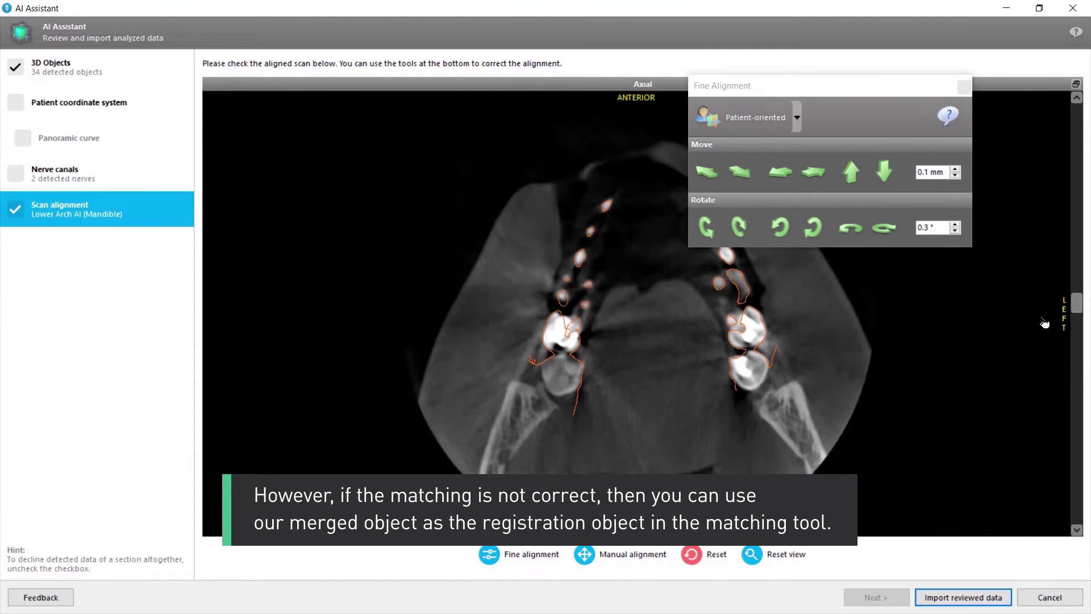
pyautogui.click(1049, 599)
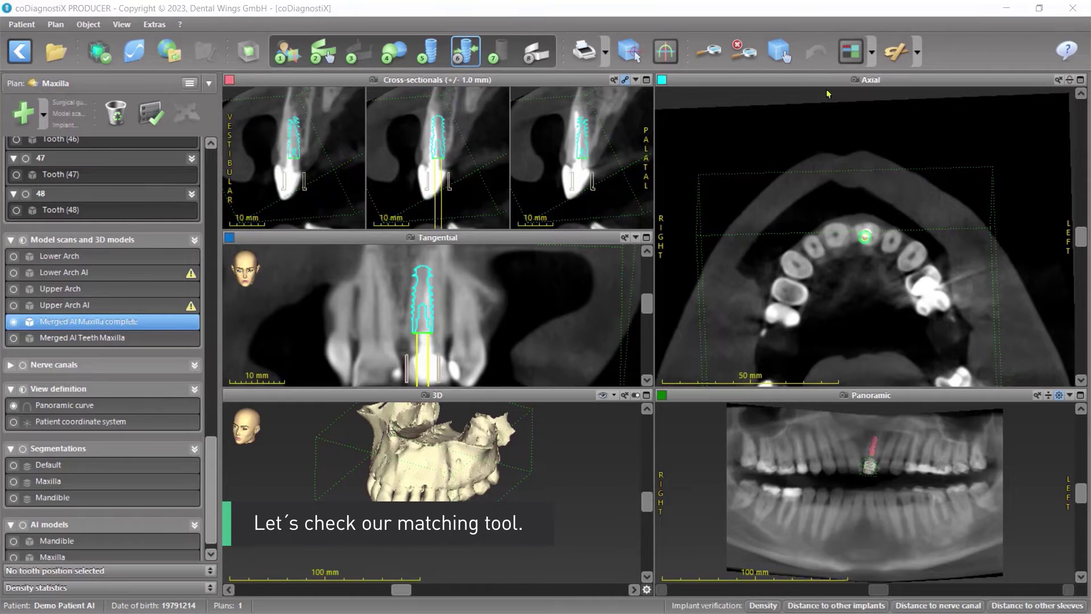
# Step: Load Demo Patient AI Upper.stl as a model scan and choose to align it to another object
pyautogui.click(383, 54)
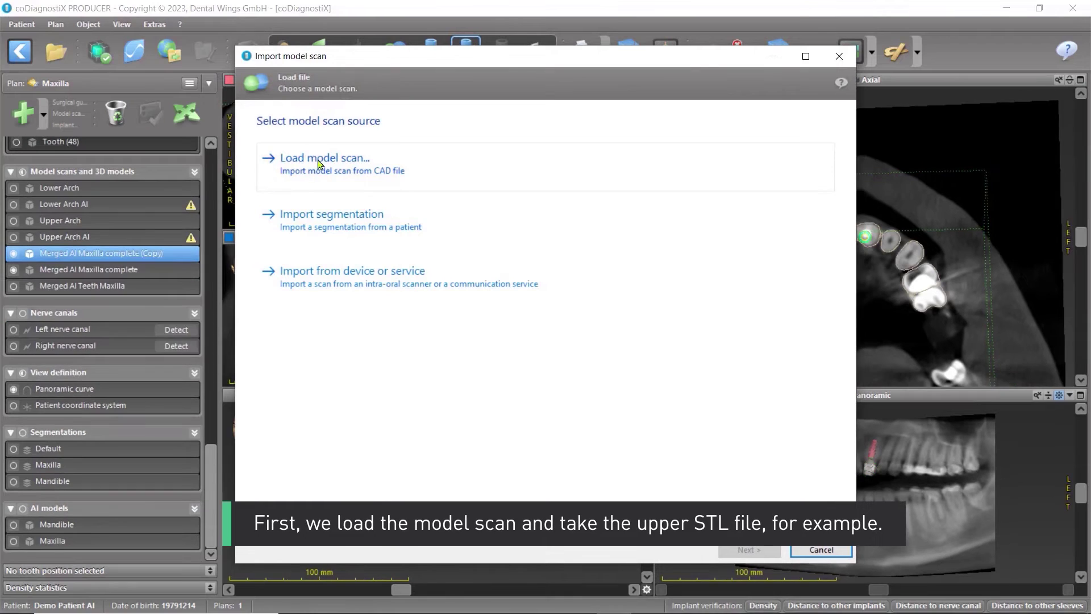
pyautogui.click(319, 165)
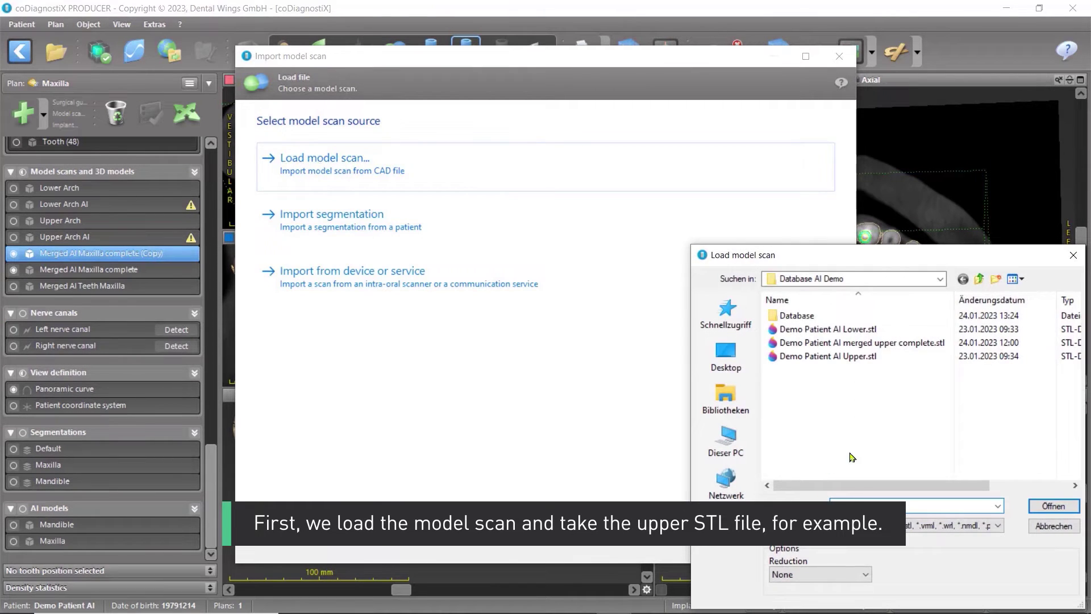
pyautogui.click(812, 358)
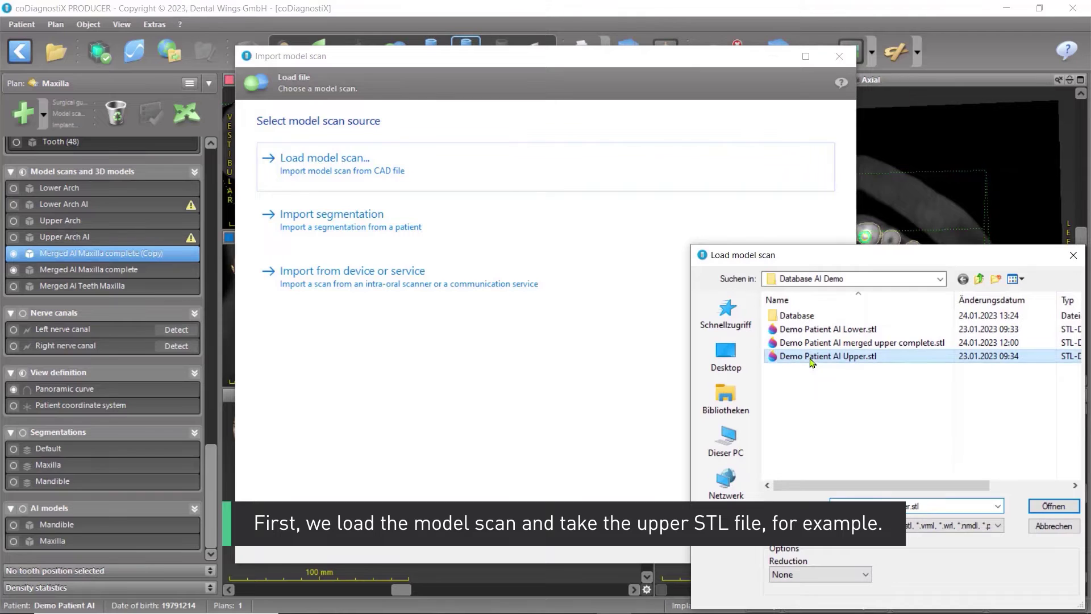
pyautogui.click(1053, 506)
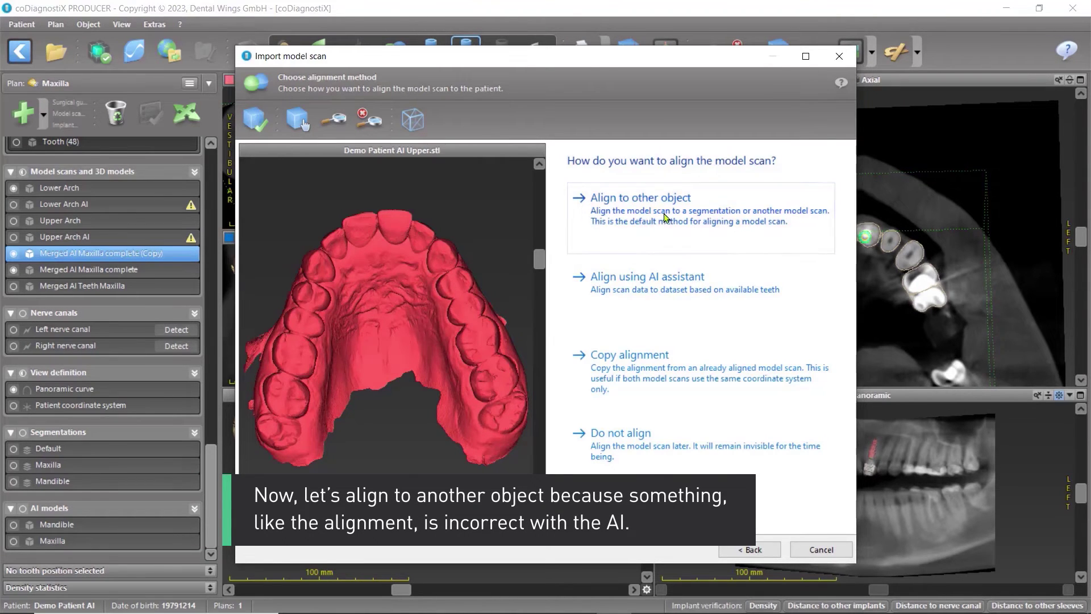
pyautogui.click(640, 201)
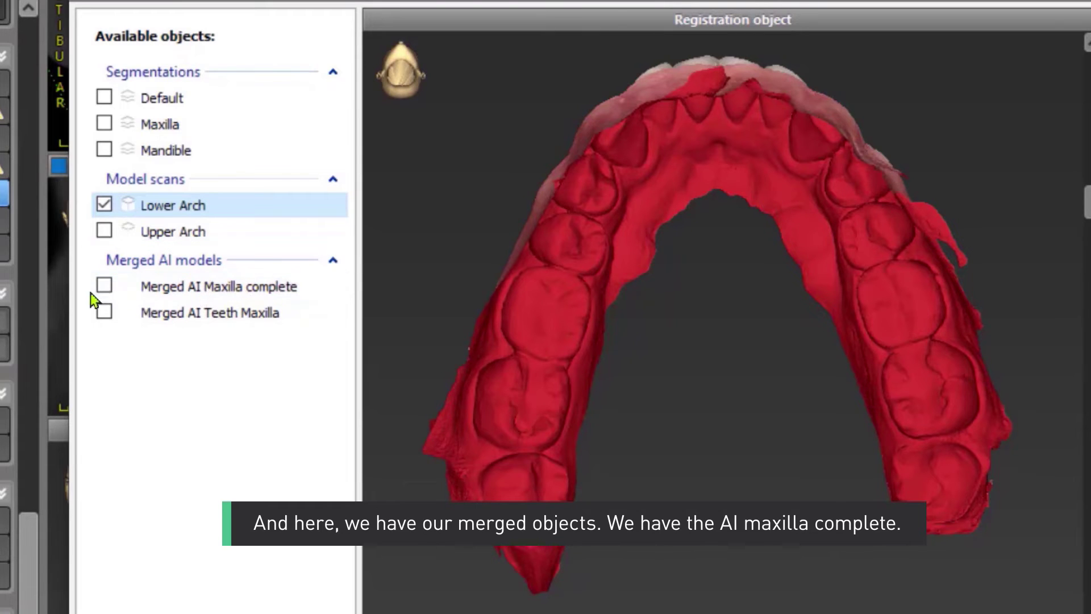
# Step: Use Merged AI Maxilla complete instead of Lower Arch as the registration object, then continue
pyautogui.click(105, 286)
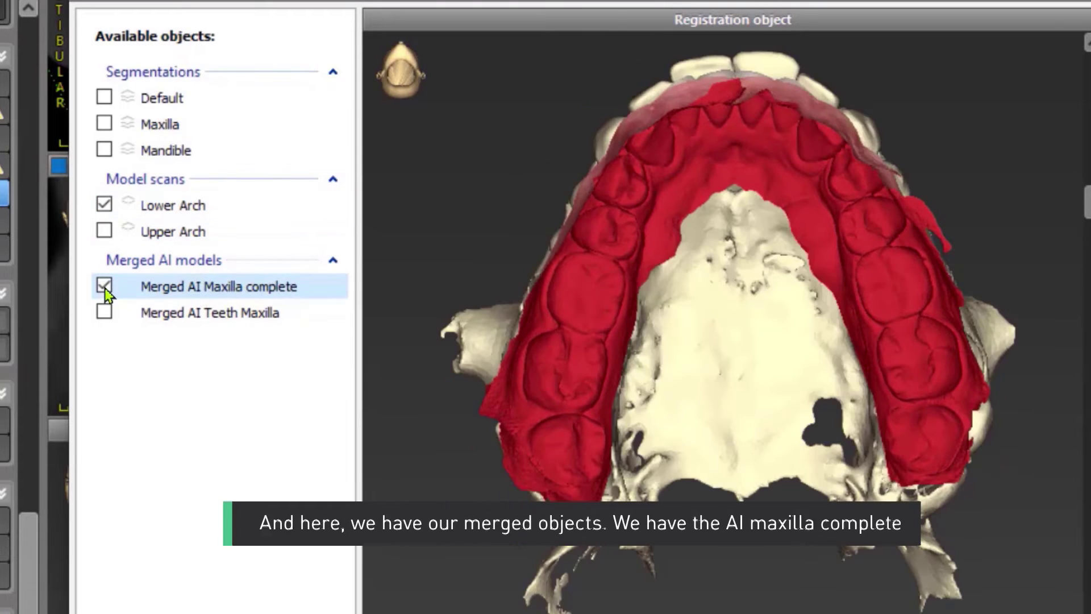
pyautogui.click(104, 205)
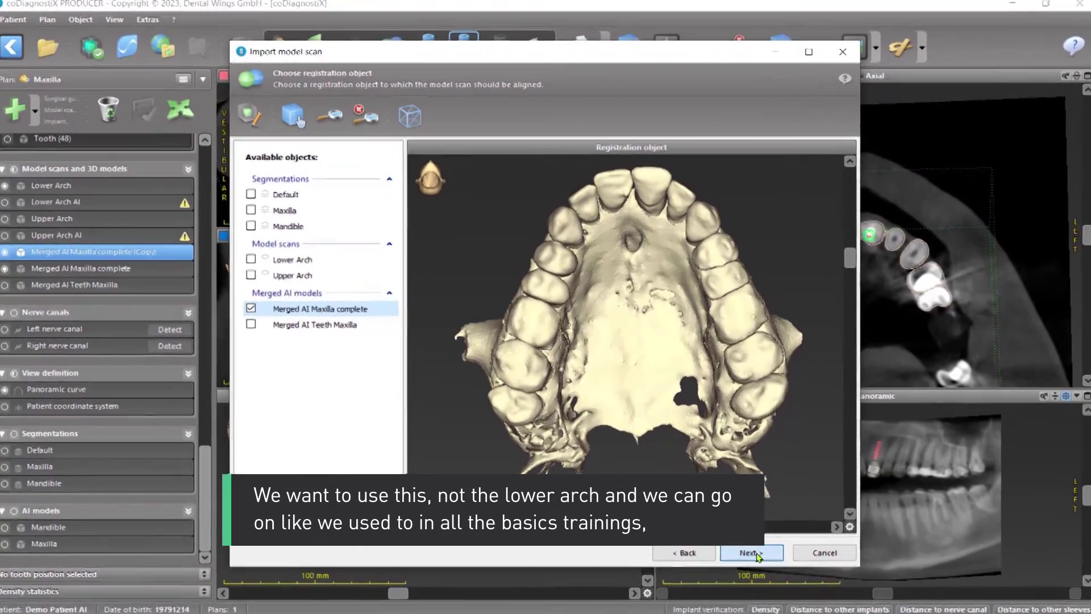
pyautogui.click(749, 549)
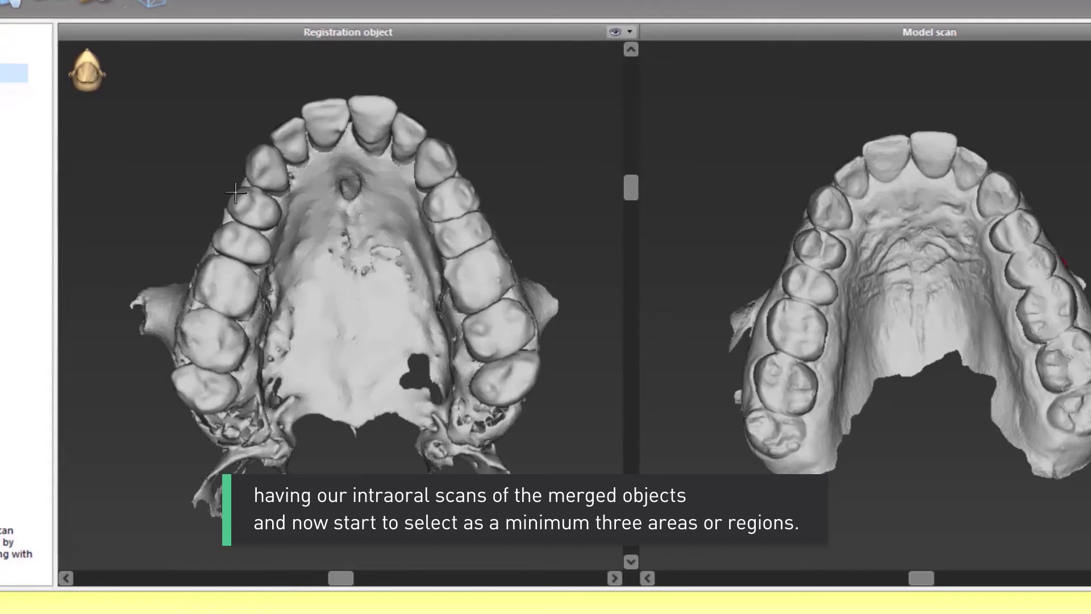
# Step: Mark matching regions 1–3 on both molars and a premolar of the maxilla and upper scan
pyautogui.click(217, 338)
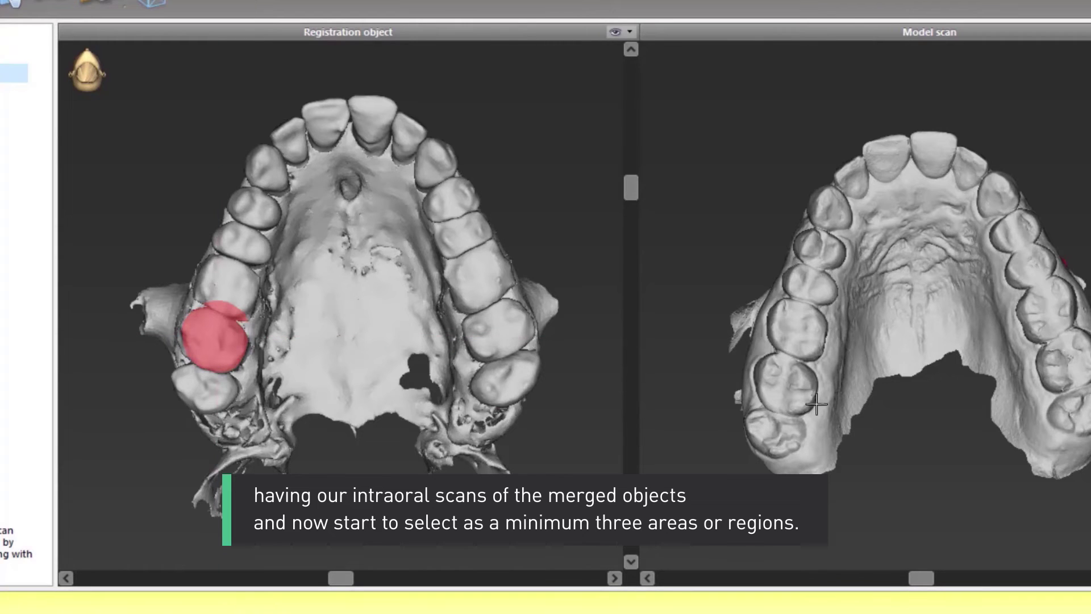
pyautogui.click(782, 384)
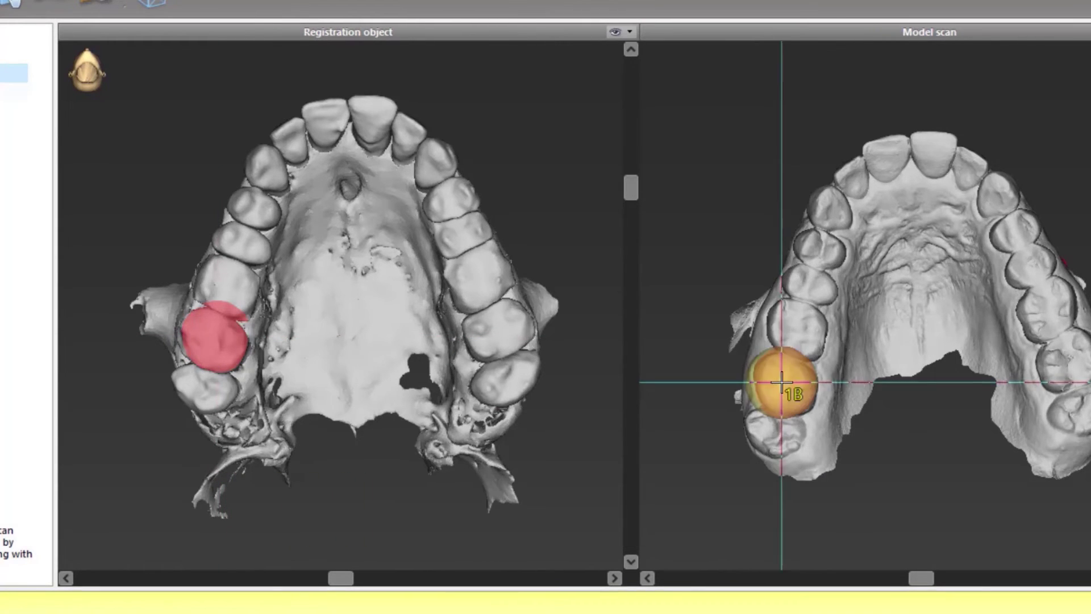
pyautogui.click(1076, 365)
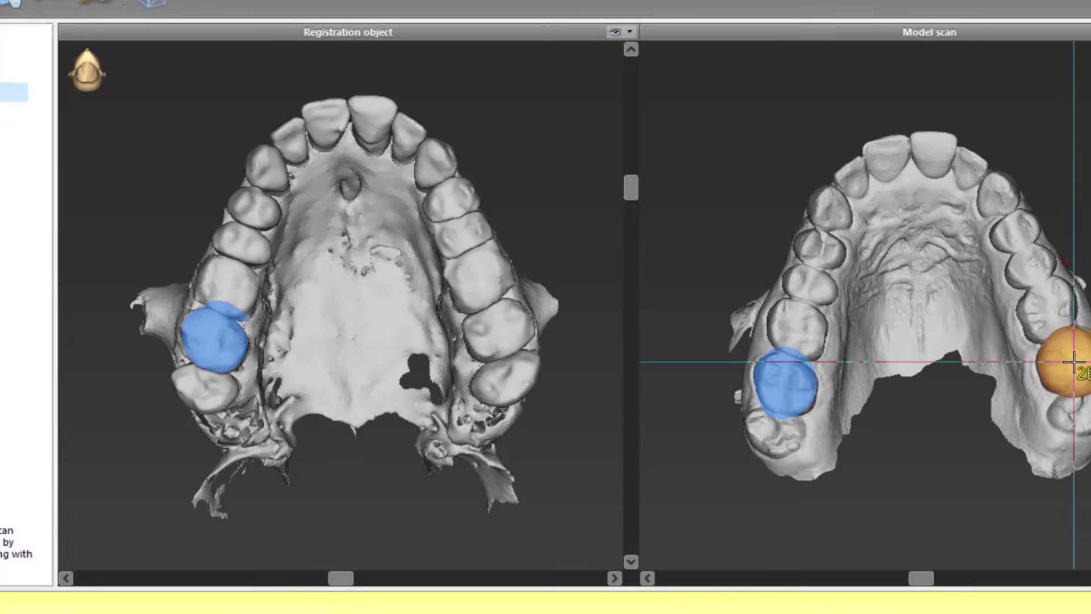
pyautogui.click(494, 332)
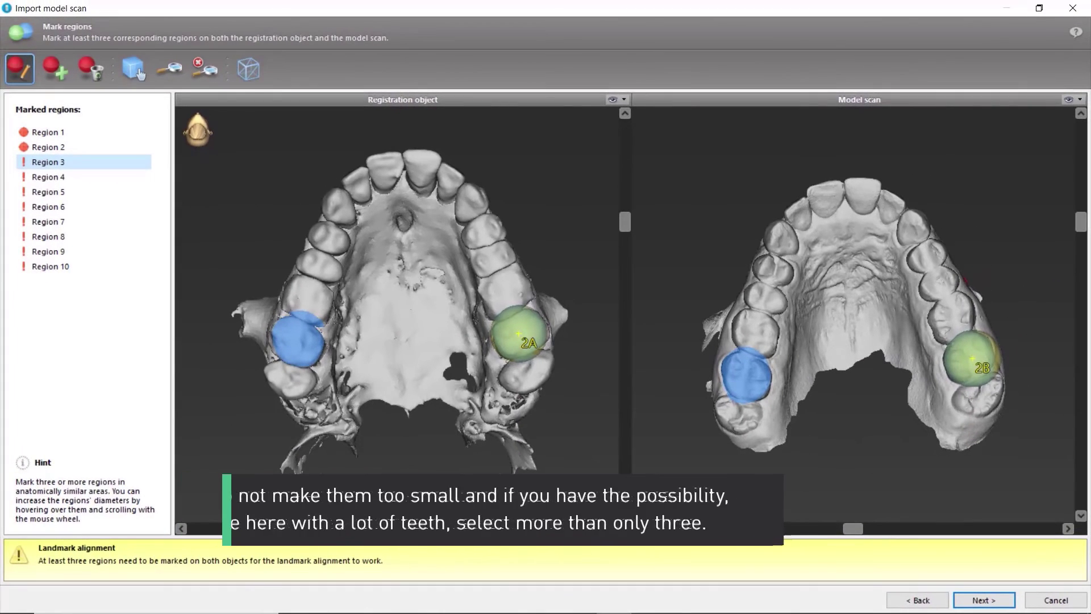
pyautogui.click(317, 232)
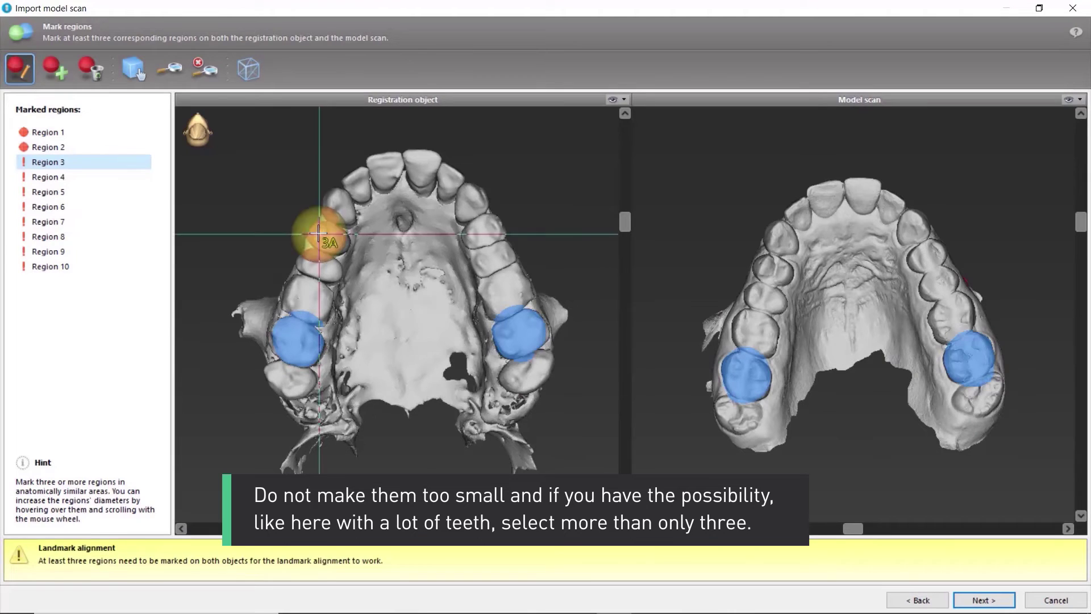
pyautogui.click(763, 265)
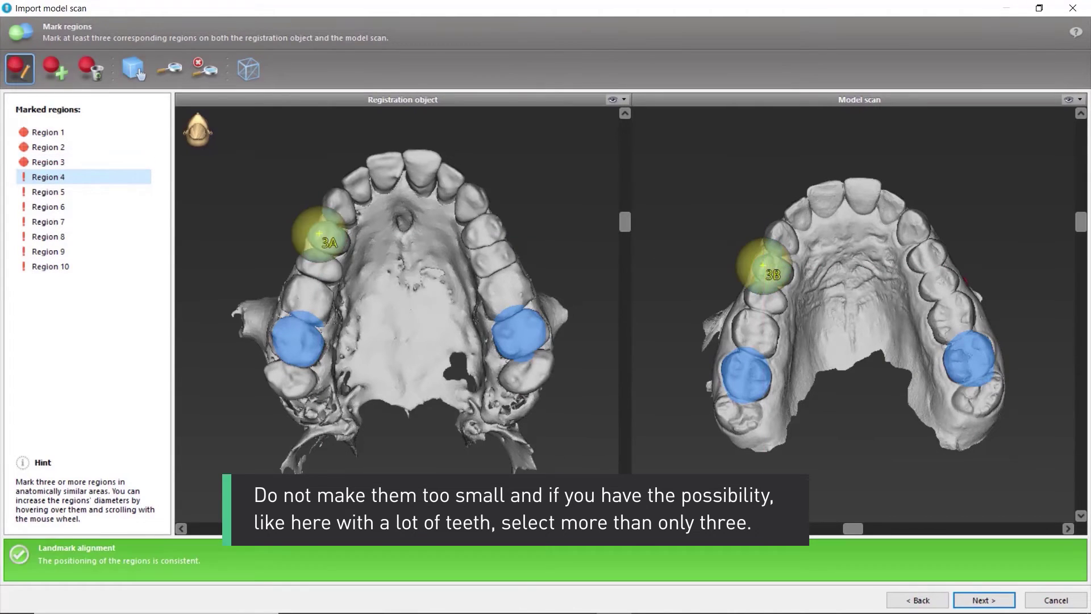
# Step: Mark matching incisor and premolar regions 4–5, then run the automatic registration
pyautogui.click(421, 156)
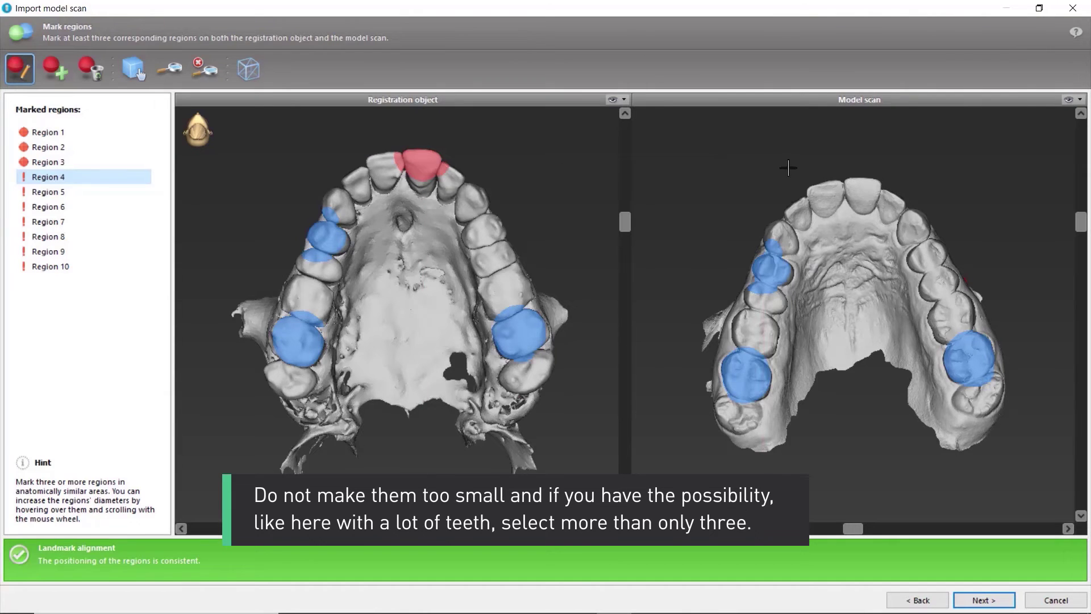
pyautogui.click(852, 183)
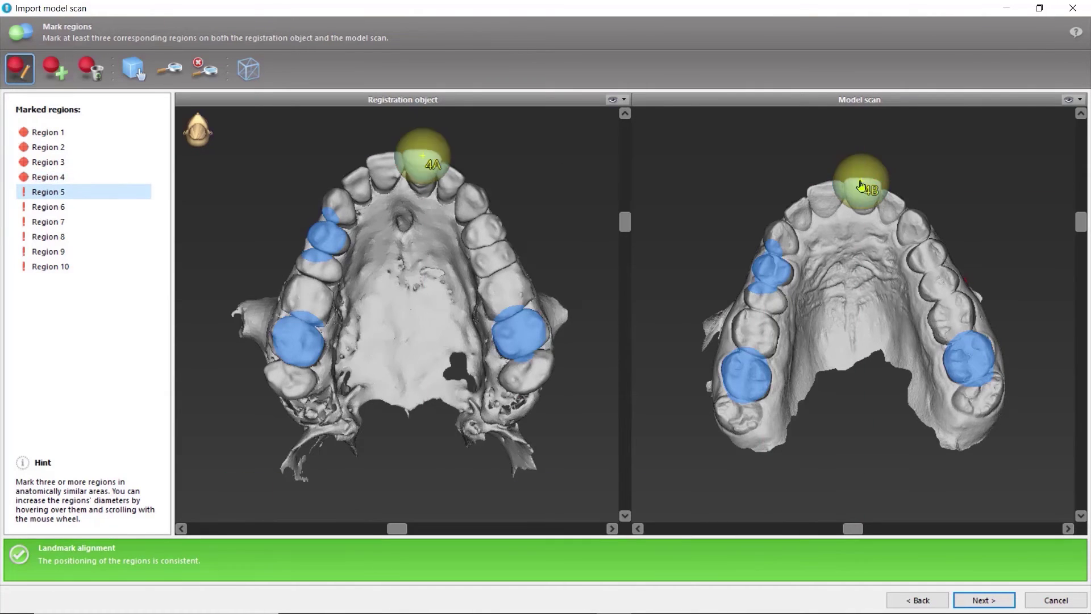
pyautogui.click(927, 258)
pyautogui.click(482, 232)
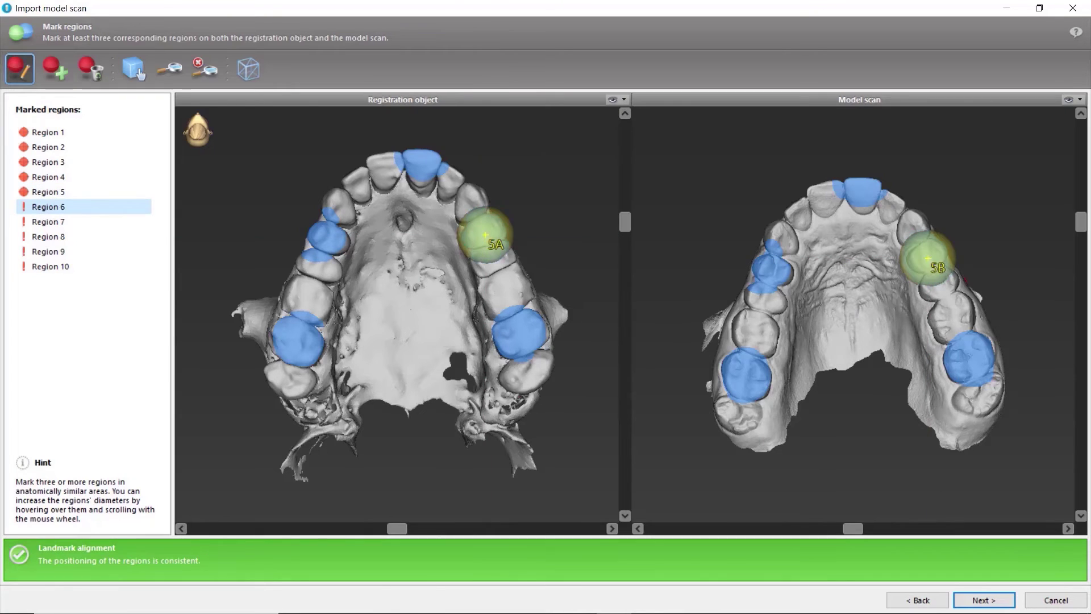
pyautogui.click(989, 601)
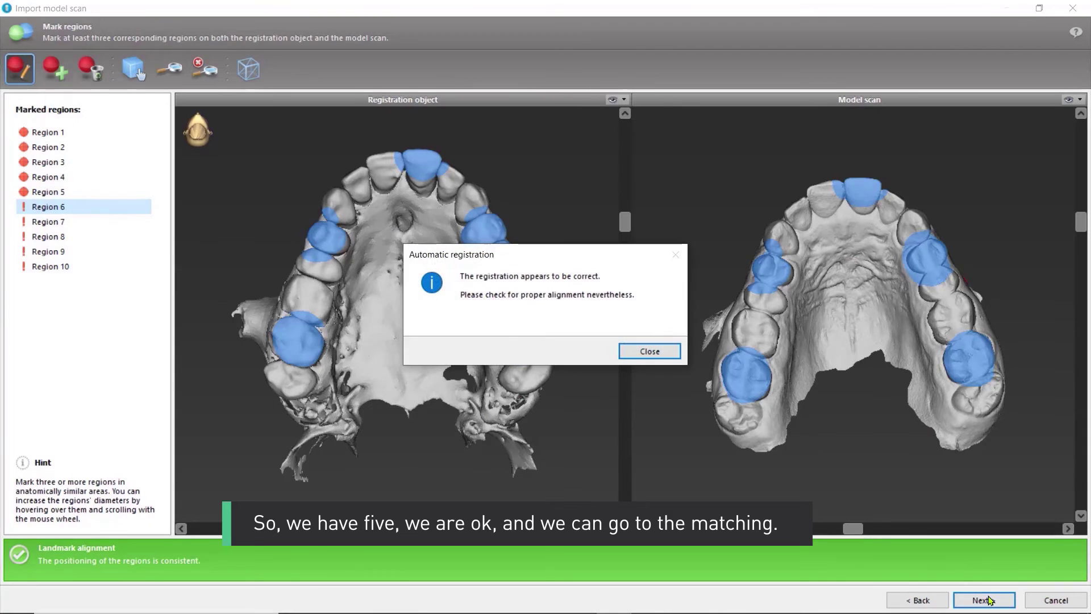
# Step: Dismiss the registration message and scroll the enlarged coronal view to check the fit
pyautogui.click(631, 351)
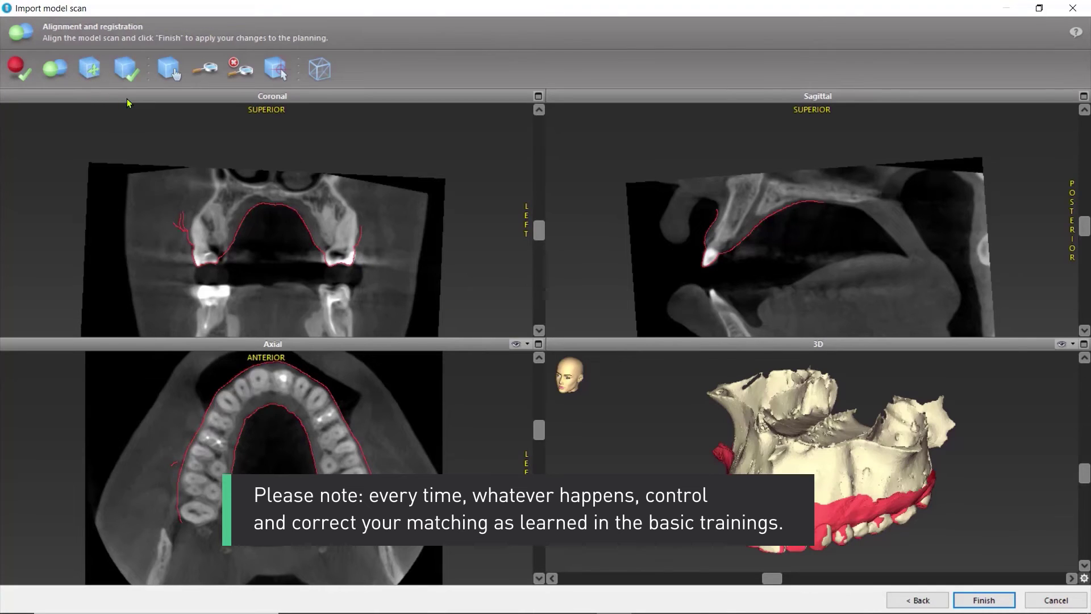
pyautogui.doubleClick(127, 99)
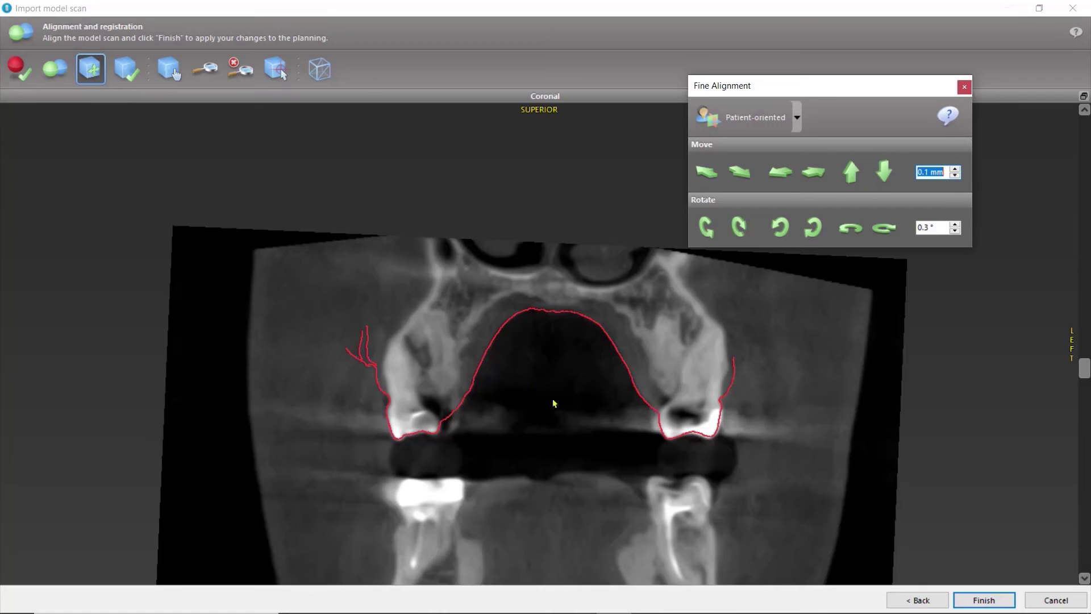
pyautogui.moveTo(1086, 369); pyautogui.dragTo(1087, 452)
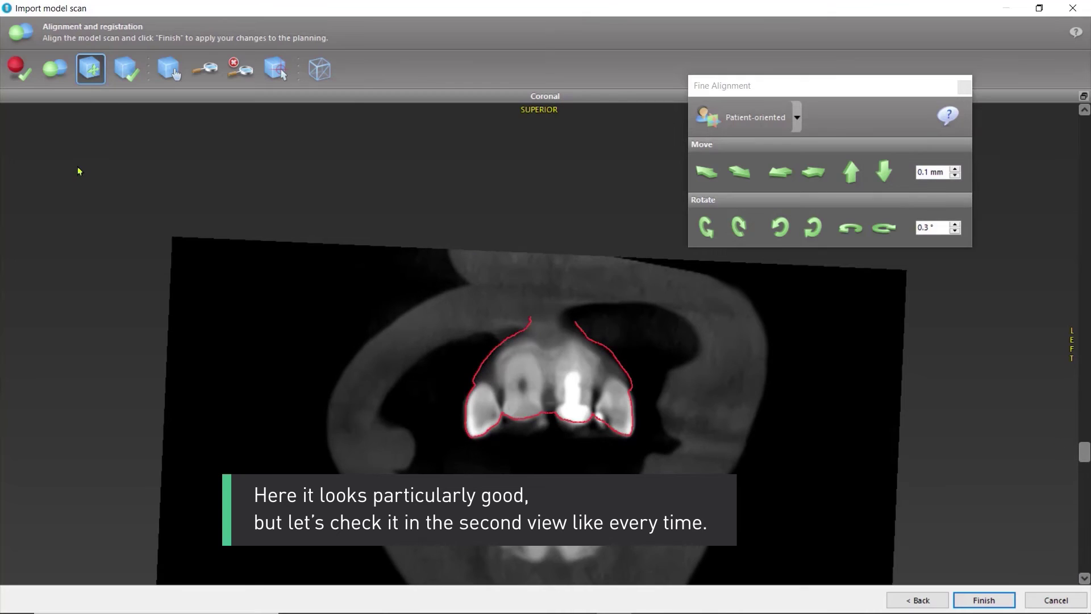
# Step: Scroll the enlarged axial view to check the fit, then accept the registered scan into the plan
pyautogui.doubleClick(121, 99)
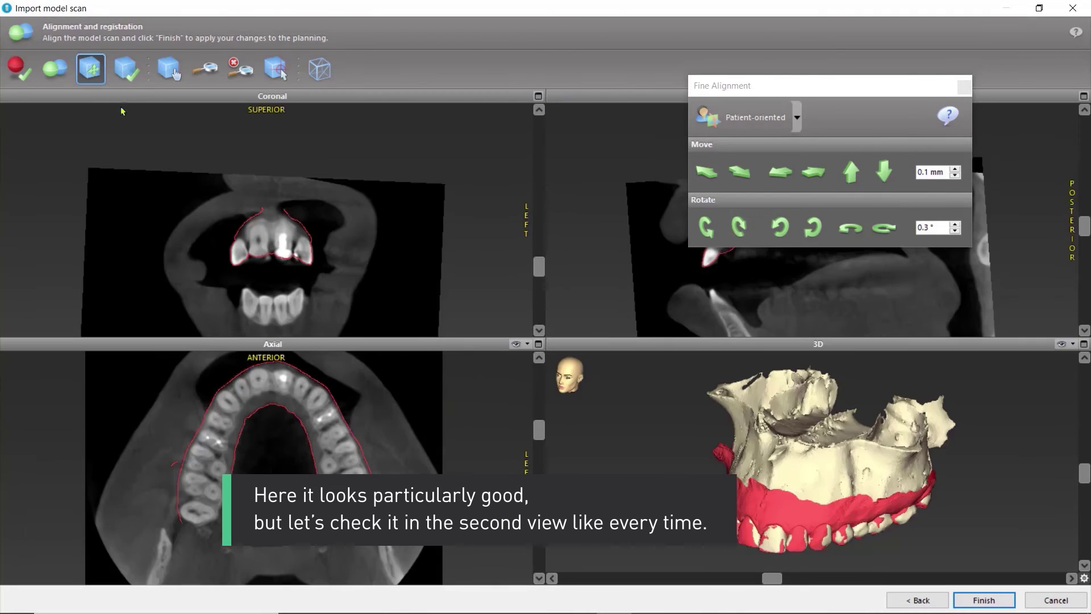
pyautogui.doubleClick(425, 345)
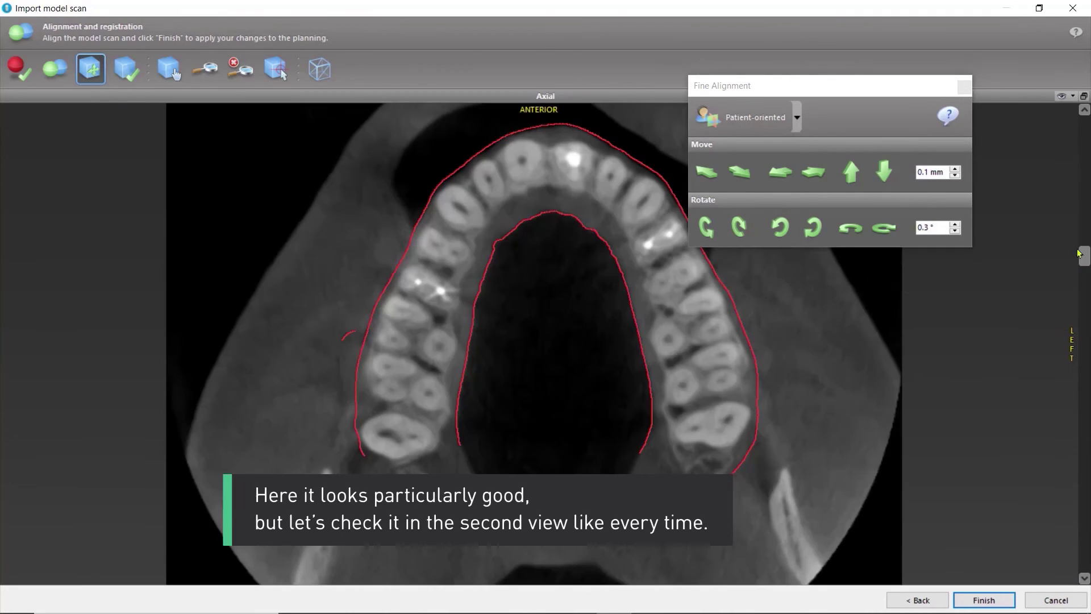
pyautogui.moveTo(1080, 253); pyautogui.dragTo(1085, 295)
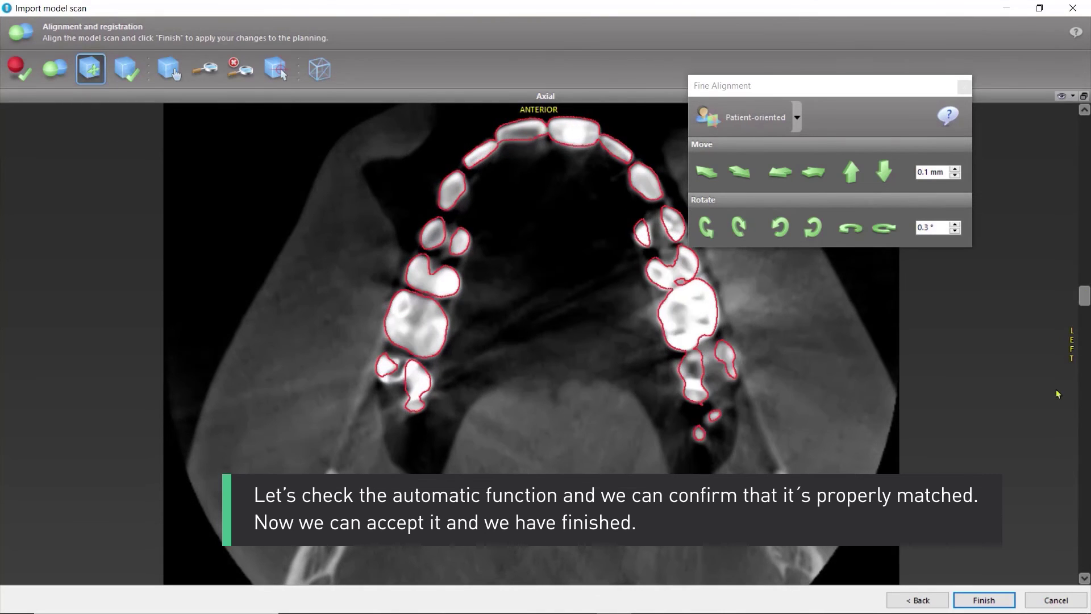
pyautogui.click(986, 594)
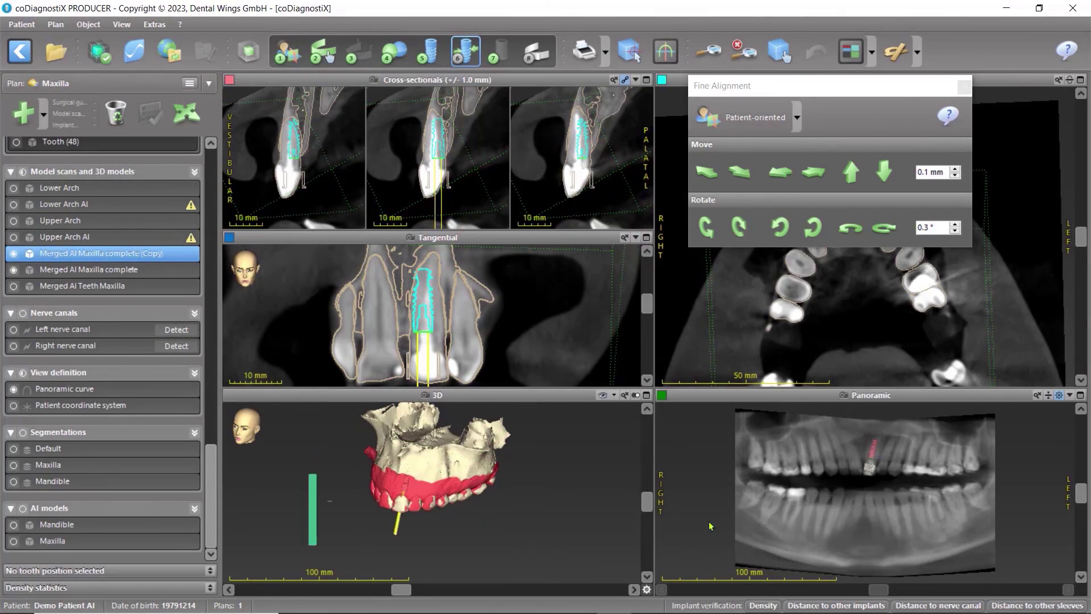